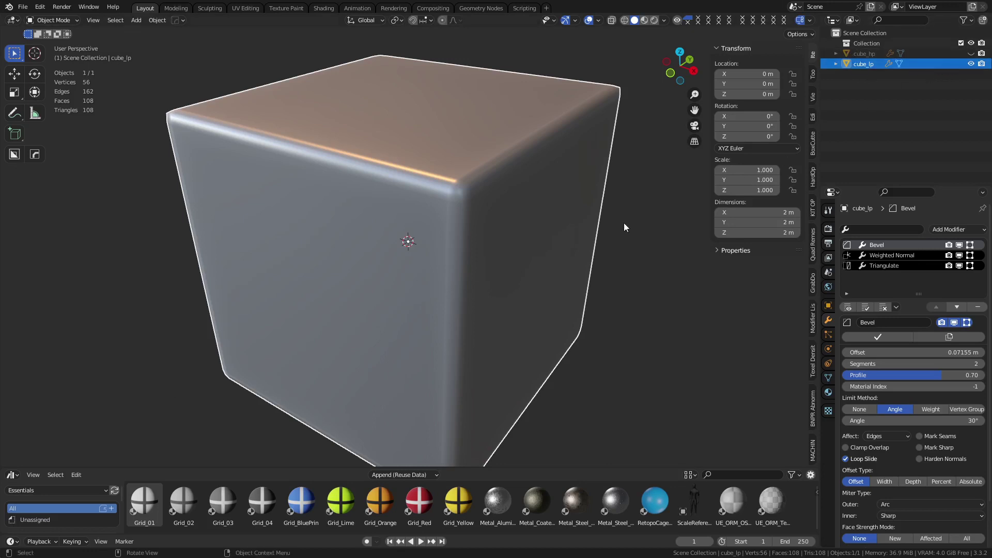
- Display the wireframe on cube_lp and inspect the edge flow and triangulation around its upper bevelled corner
key("shift+w")
left_click(624, 240)
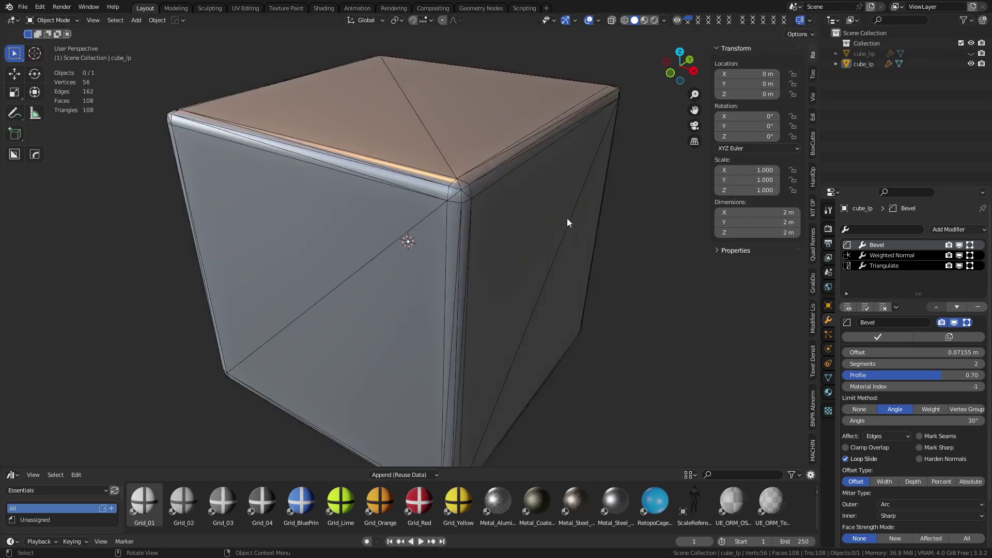
scroll(523, 234, "up", 4)
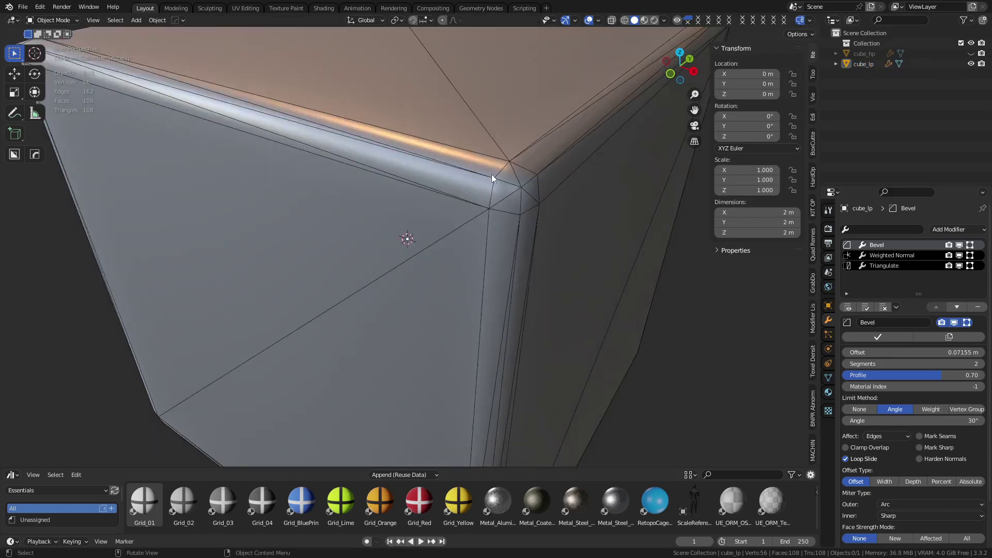
middle_click_drag(557, 278, 525, 271, "shift")
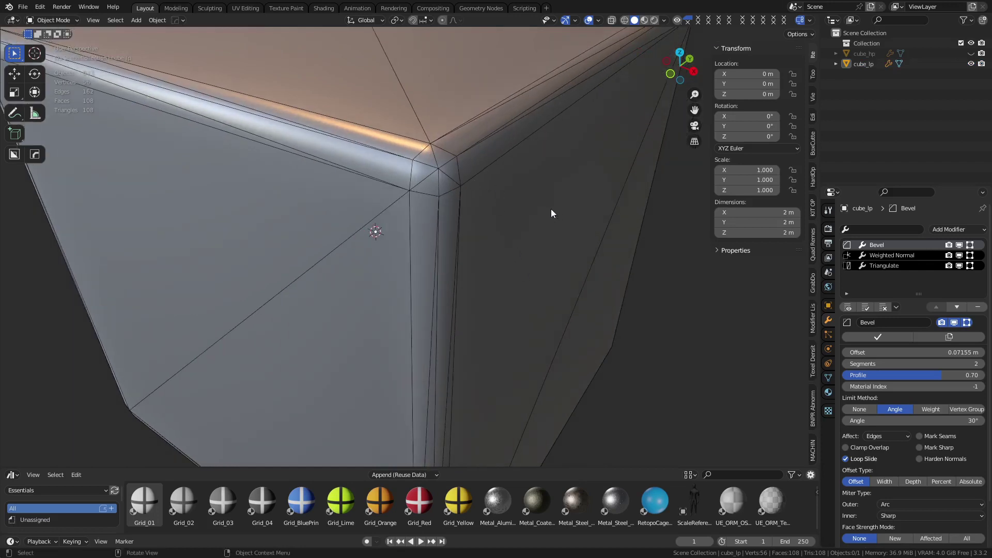
middle_click_drag(551, 208, 525, 214)
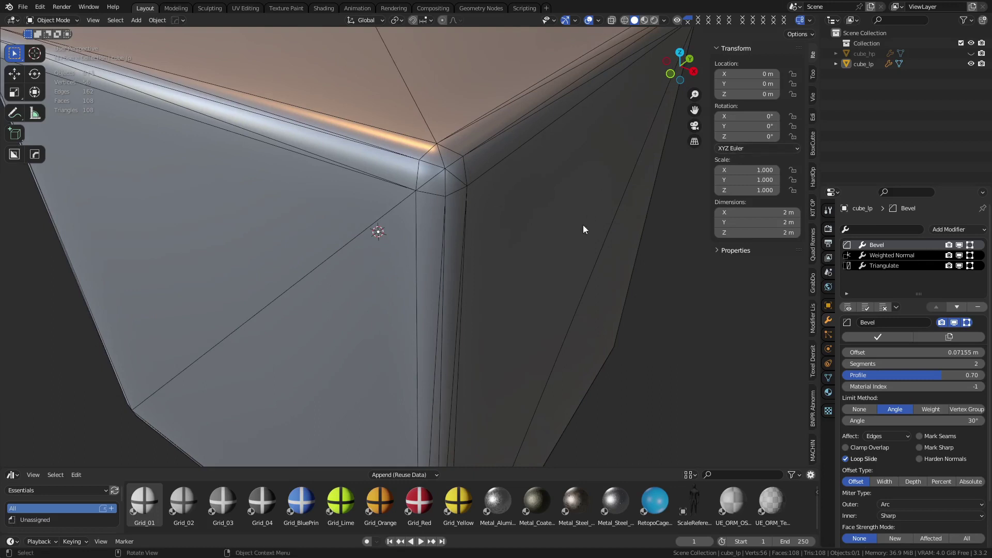
middle_click_drag(577, 222, 591, 217, "shift")
middle_click_drag(514, 211, 497, 212, "shift")
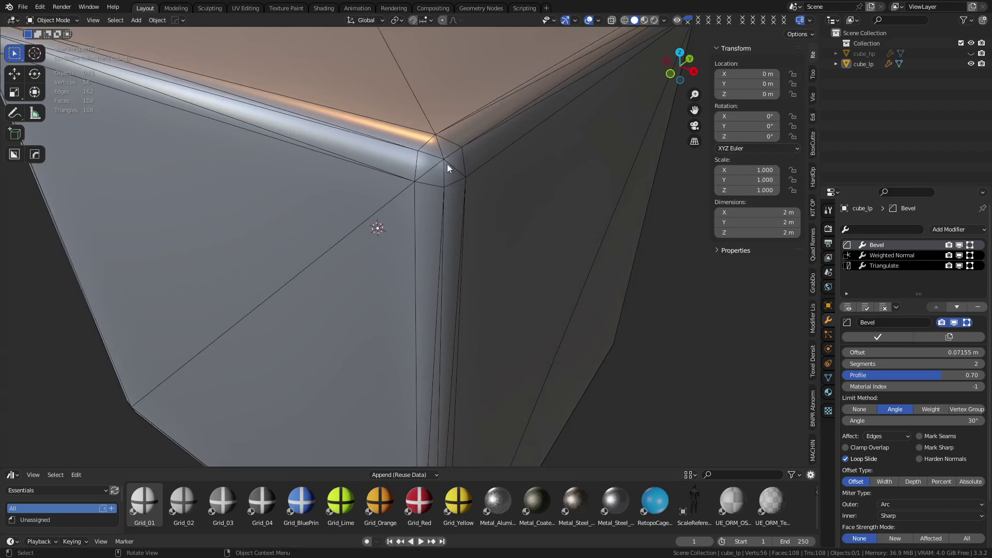
- Apply the Bevel modifier on cube_lp and unwrap all its faces with Smart UV Project at a 66° angle limit
left_click(884, 338)
key("ctrl+Tab")
left_click(538, 261)
key("a")
middle_click_drag(518, 253, 527, 239, "shift")
scroll(521, 254, "down", 2)
scroll(526, 241, "down", 1)
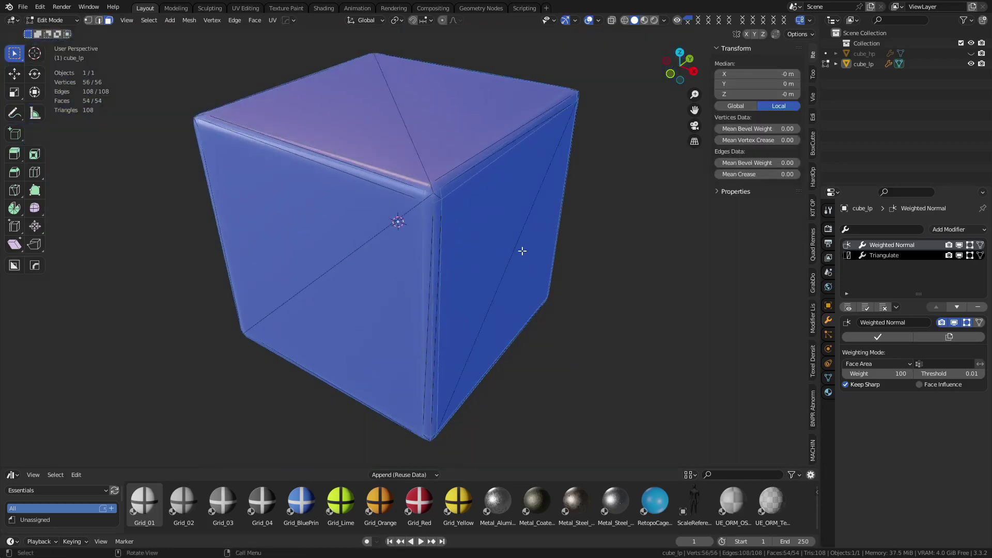
key("u")
left_click(521, 266)
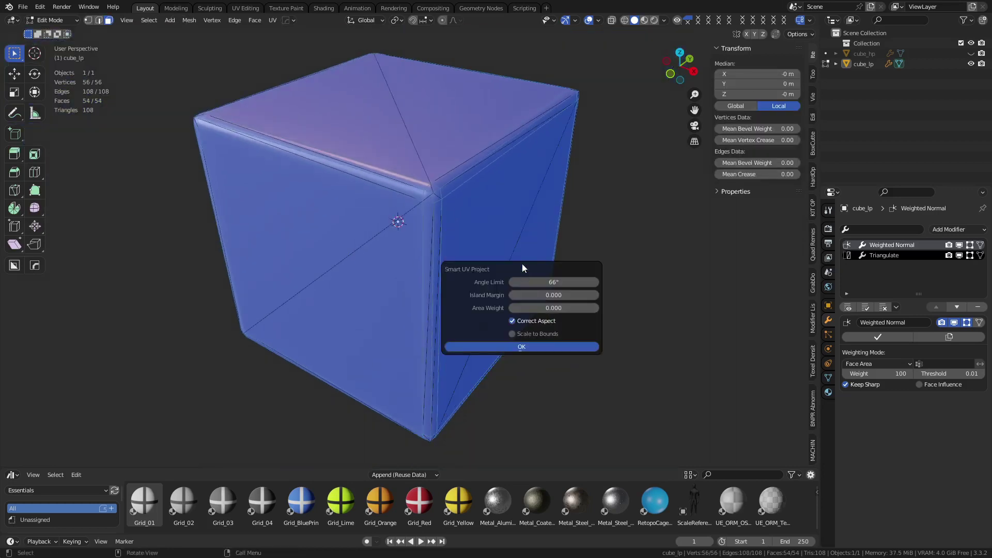
left_click(552, 346)
- Switch to the UV Editing workspace and generate seams from all of cube_lp's UV islands
left_click(245, 8)
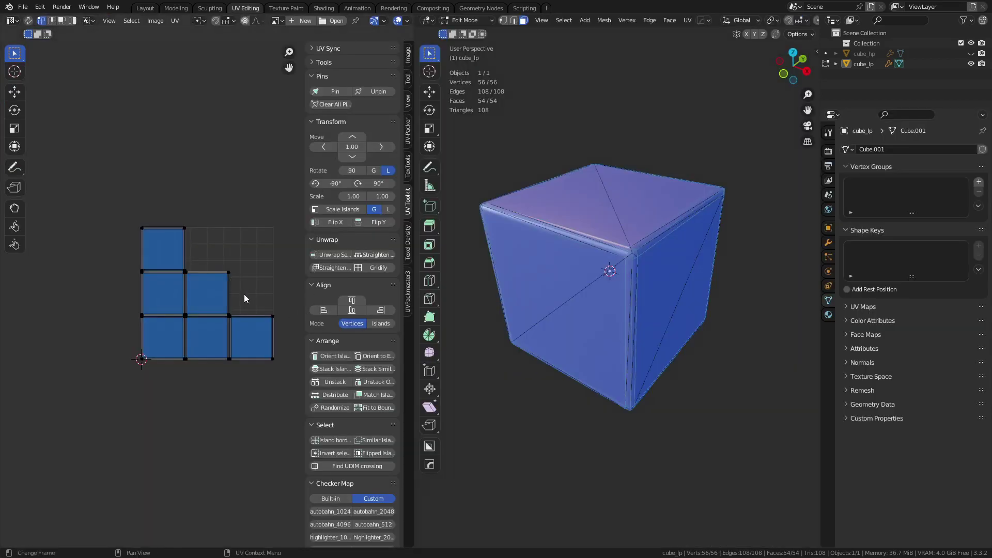
scroll(243, 296, "up", 4)
key("a")
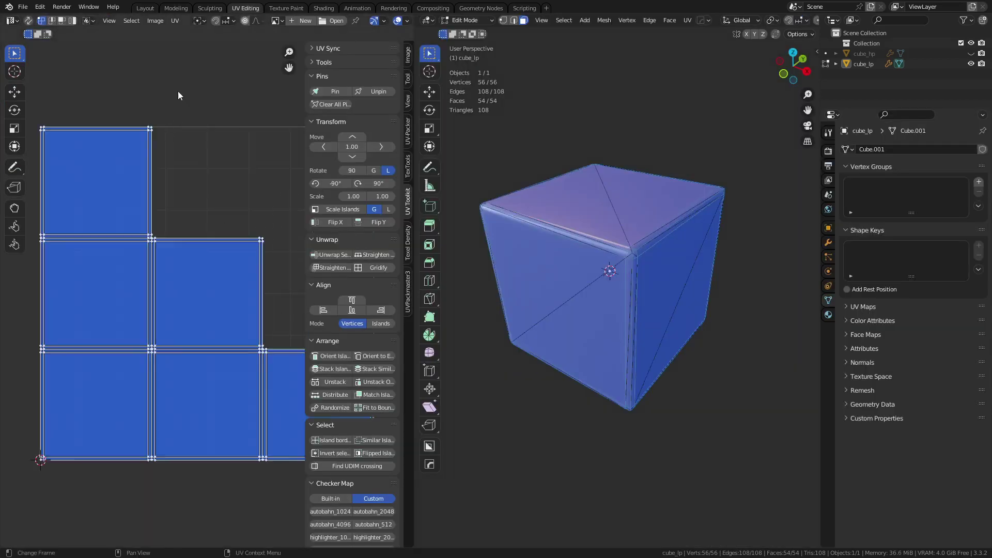
left_click(174, 21)
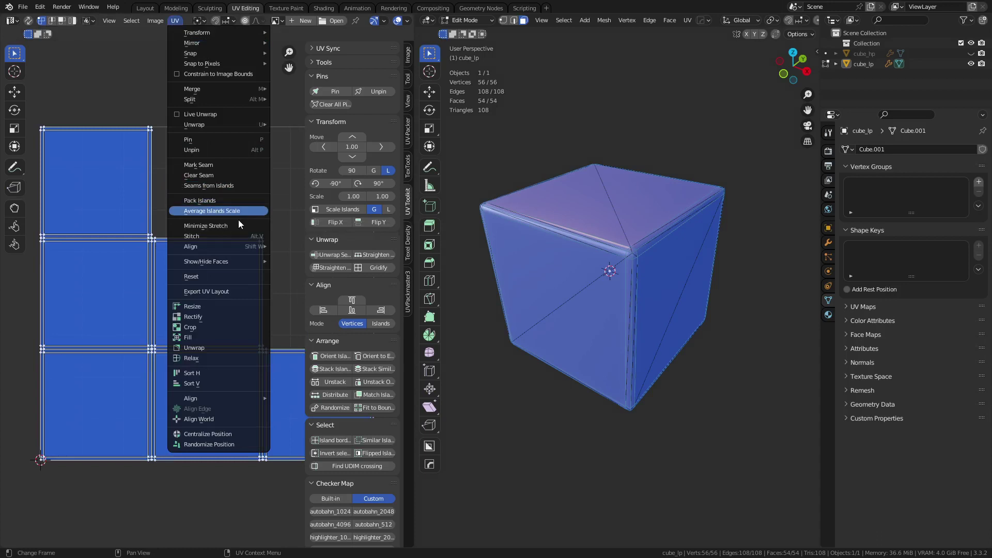
left_click(239, 187)
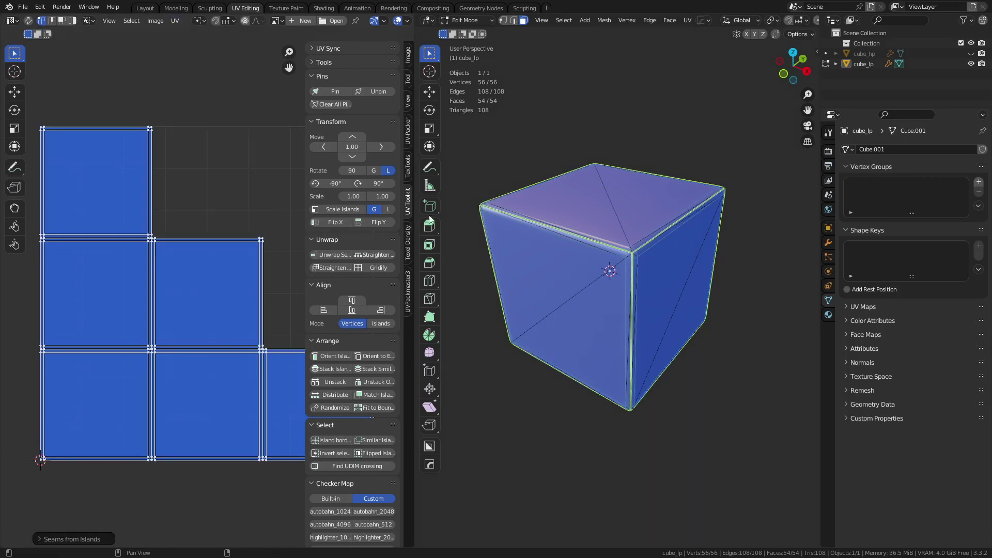
- Unwrap all faces with the Conformal method, keeping Fill Holes on and setting the island margin to 0.038
scroll(695, 291, "up", 5)
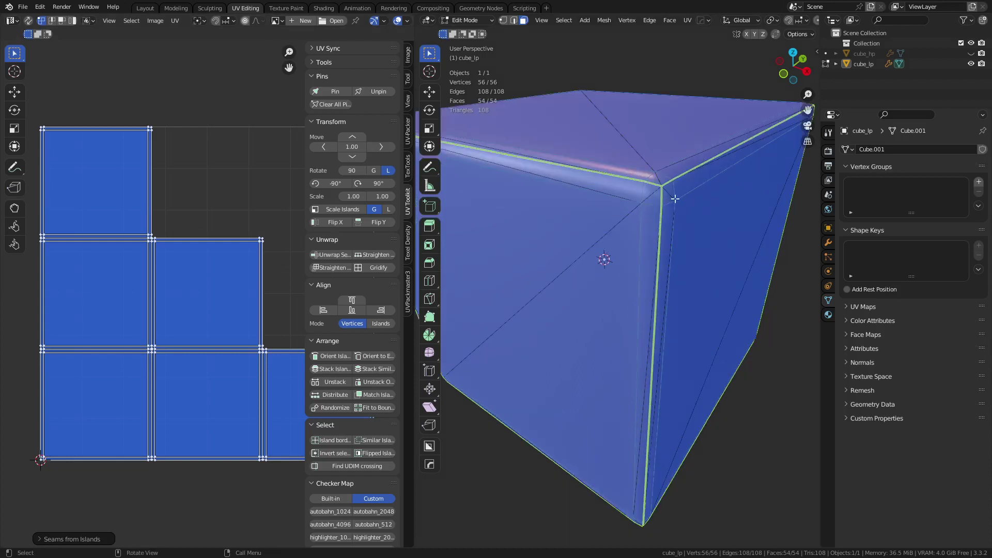
key("ctrl+Tab")
key("Escape")
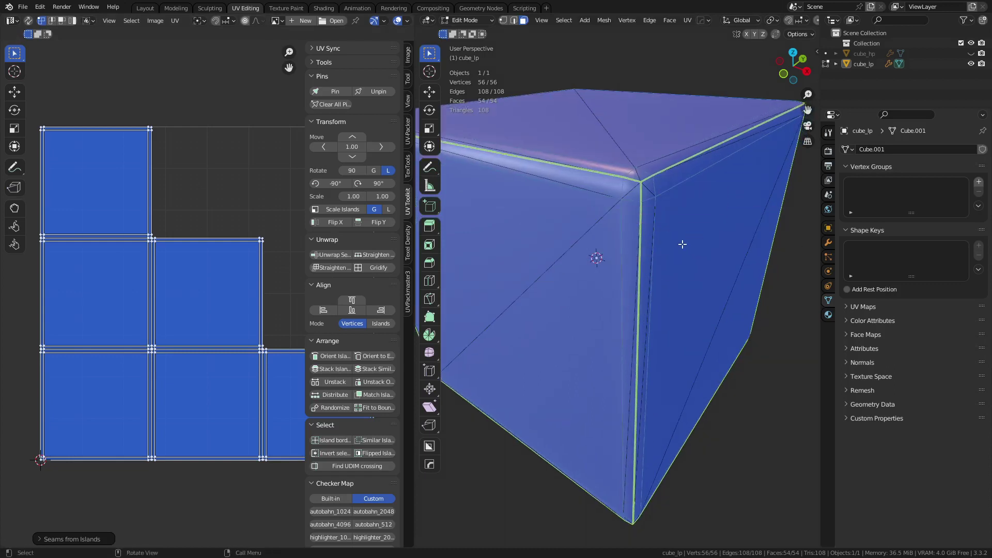
key("u")
left_click(675, 229)
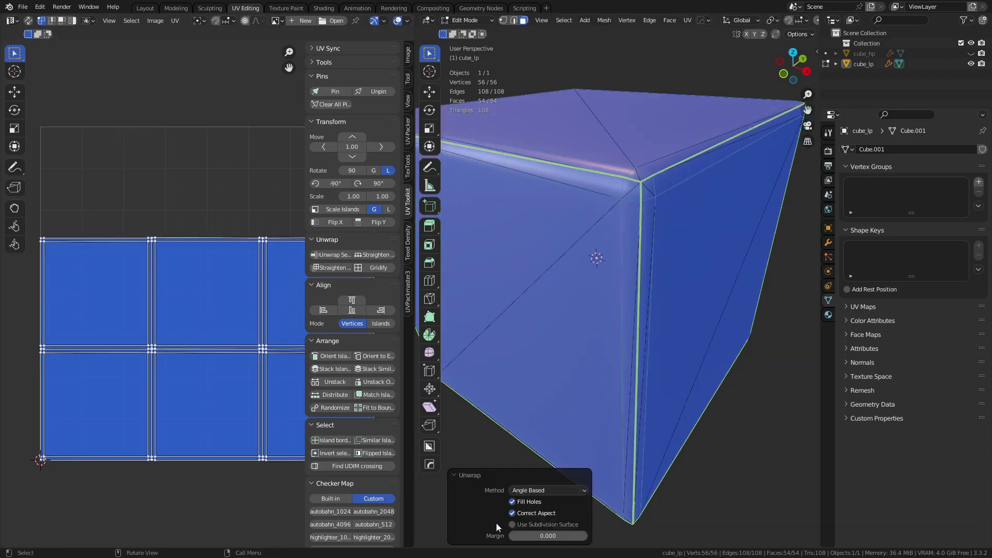
left_click(539, 493)
left_click(537, 512)
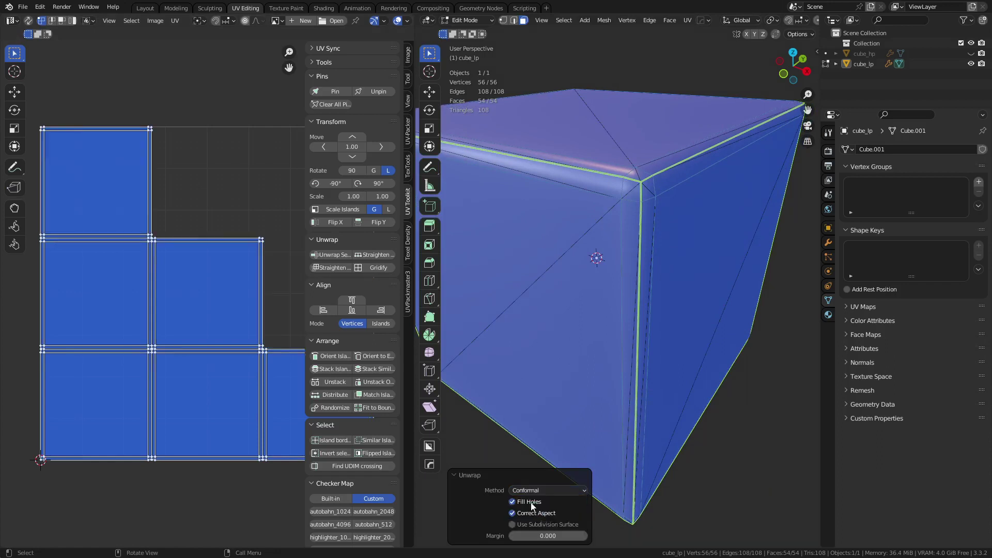
left_click(533, 504)
left_click(534, 502)
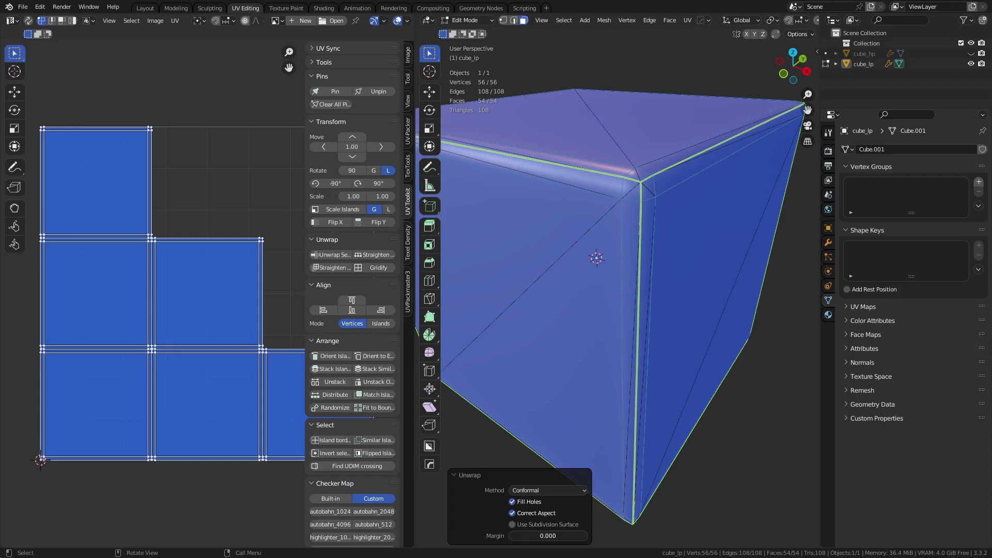
left_click_drag(548, 536, 571, 535)
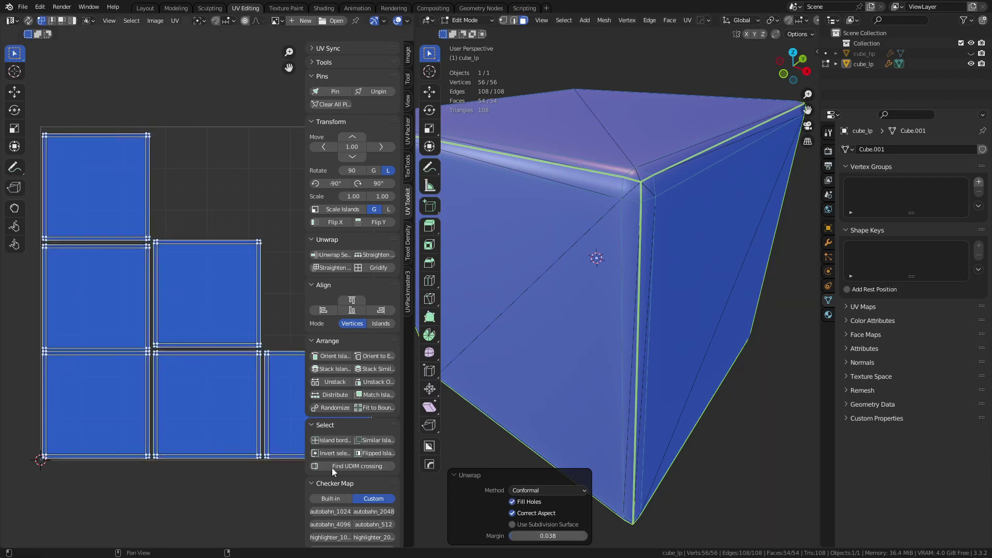
- Mark the middle edge of the cube's remaining unseamed vertical bevel as a seam, using edge selection
left_click(212, 482)
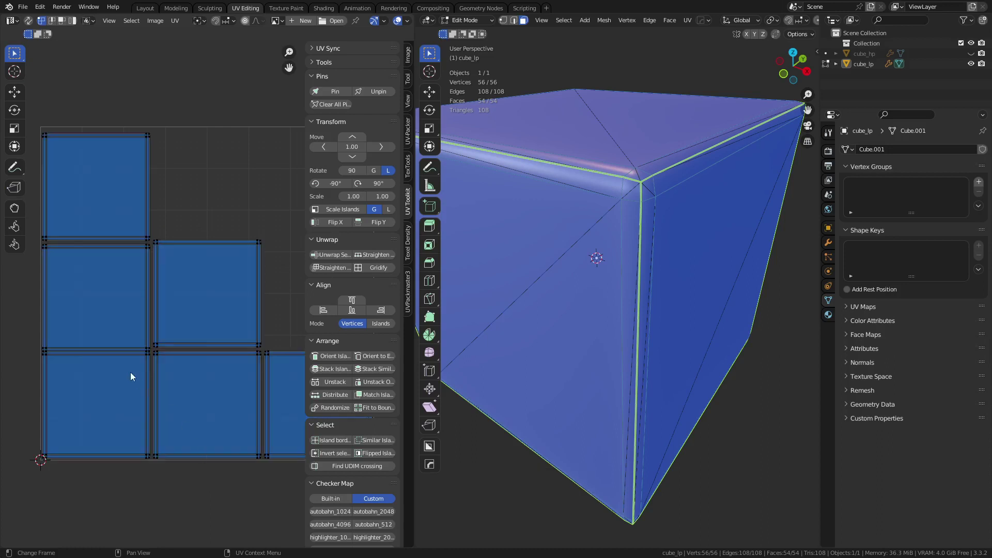
left_click(128, 353)
left_click(128, 349)
left_click(128, 350)
left_click(128, 350)
scroll(749, 362, "down", 4)
middle_click_drag(679, 355, 586, 285)
key("2")
left_click(580, 289)
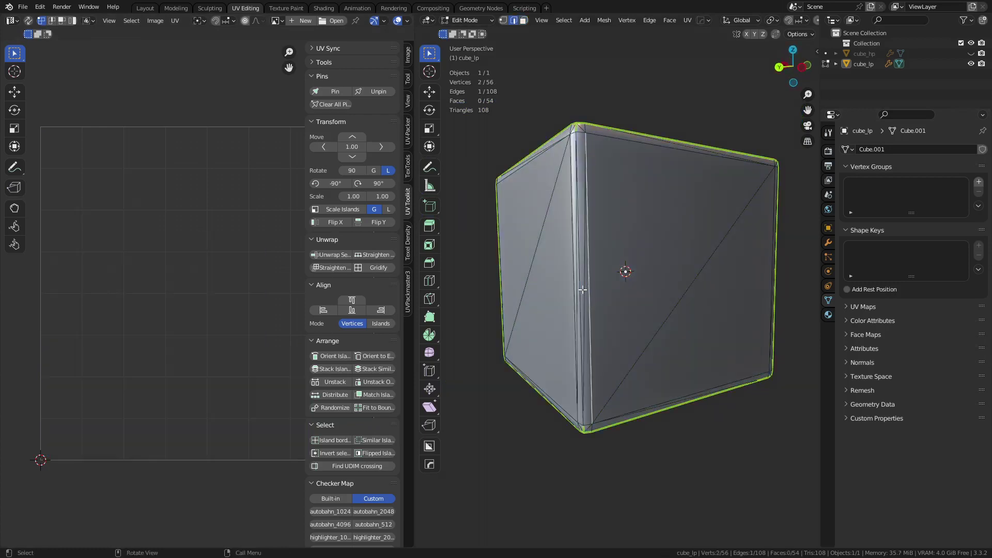
right_click(580, 290, "shift")
left_click(628, 287)
- Unwrap all of cube_lp's faces again using the added seam and return to Object Mode
key("a")
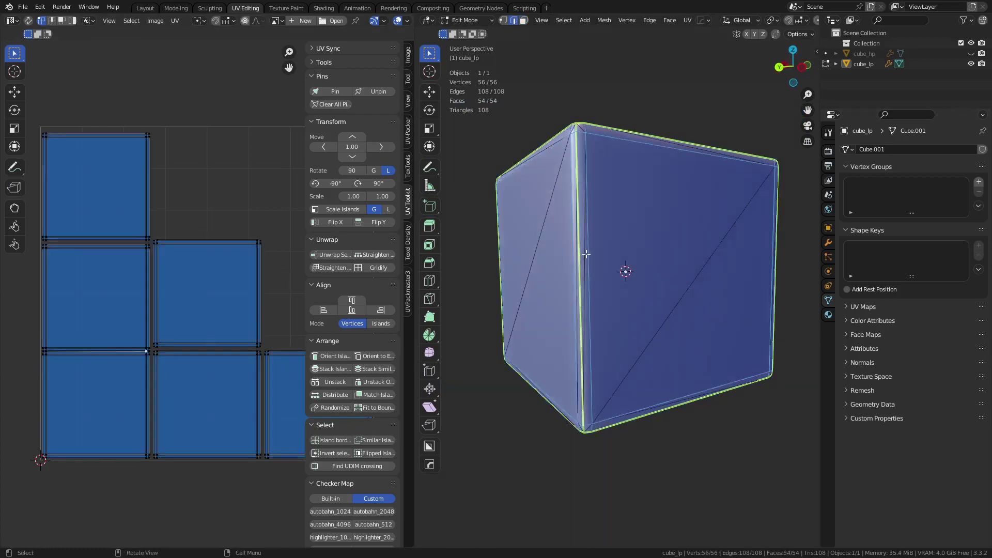
key("u")
left_click(618, 251)
key("Tab")
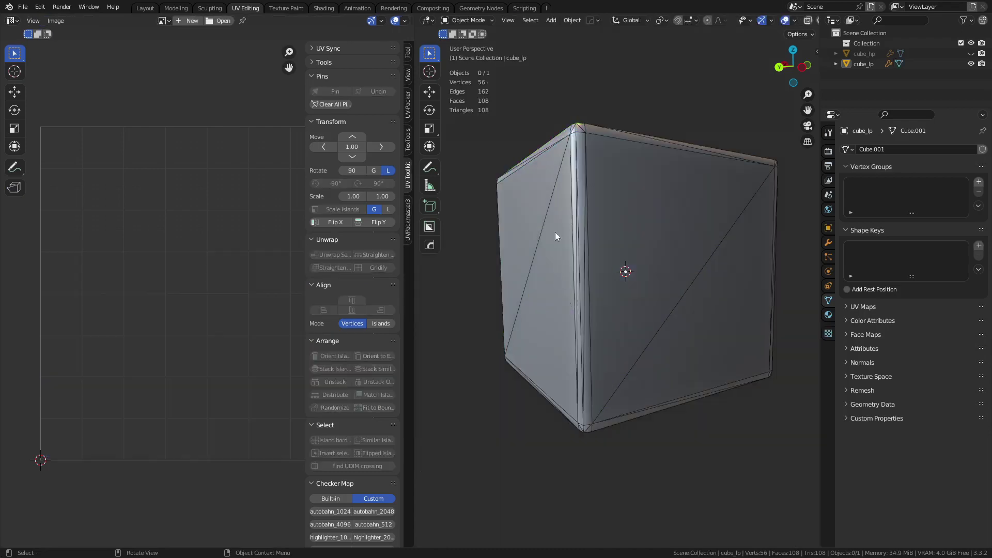
- Export only the selected cube_lp as cube_lp.fbx to the Desktop folder
middle_click_drag(640, 166, 674, 201)
left_click(865, 66)
key("ctrl+s")
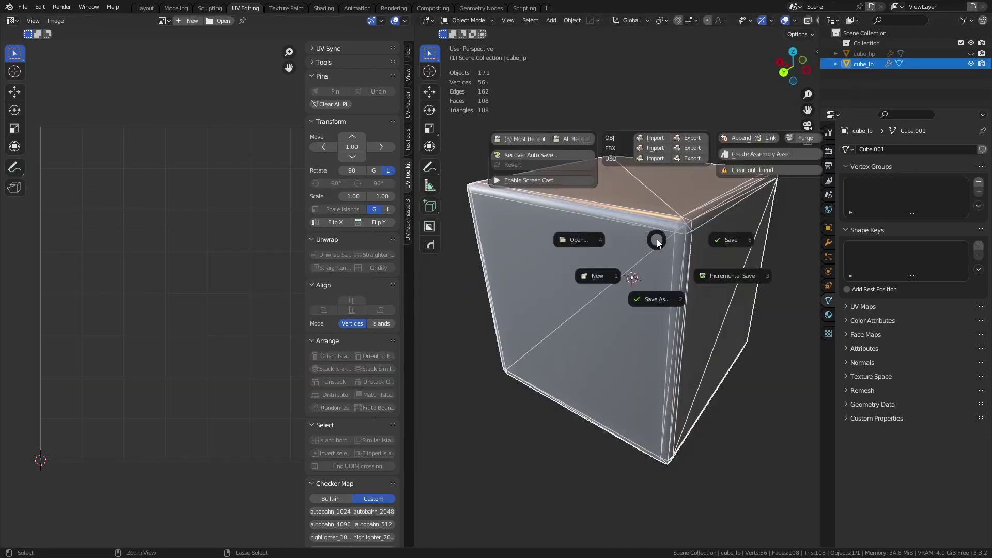
left_click(692, 148)
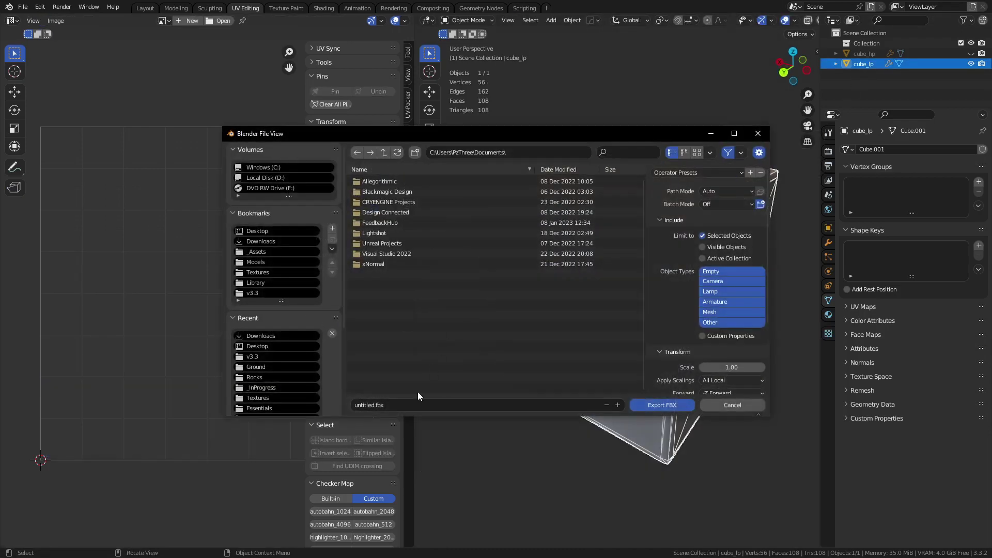
left_click(275, 232)
left_click(460, 405)
type("cube_lp")
left_click(658, 405)
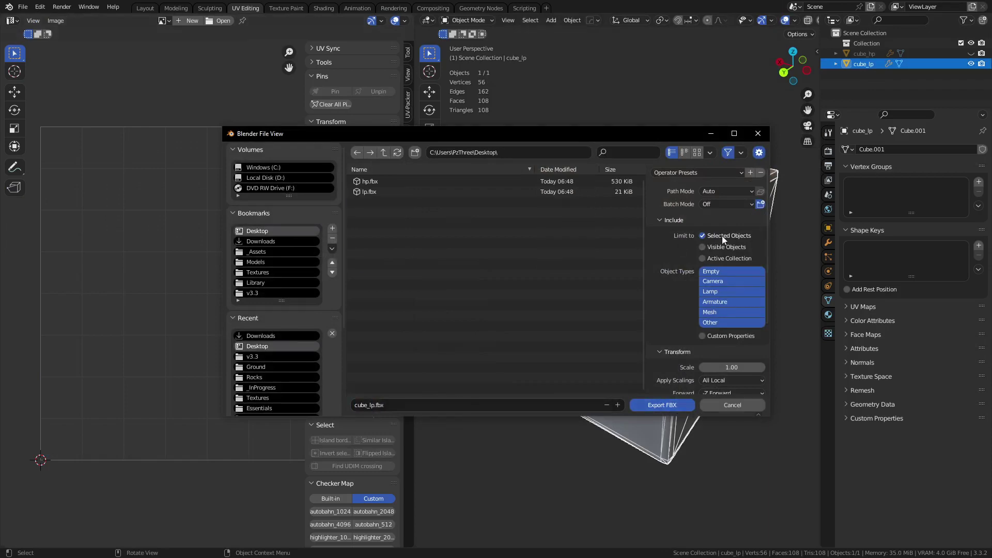
left_click(672, 402)
- Hide cube_lp, show and select cube_hp, and open the file save and export options
left_click(971, 63)
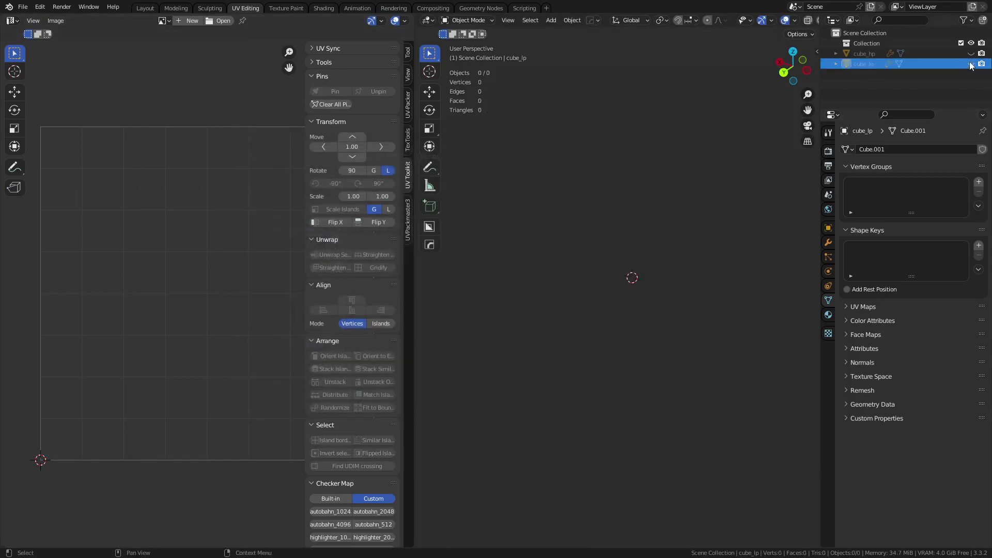
left_click(971, 53)
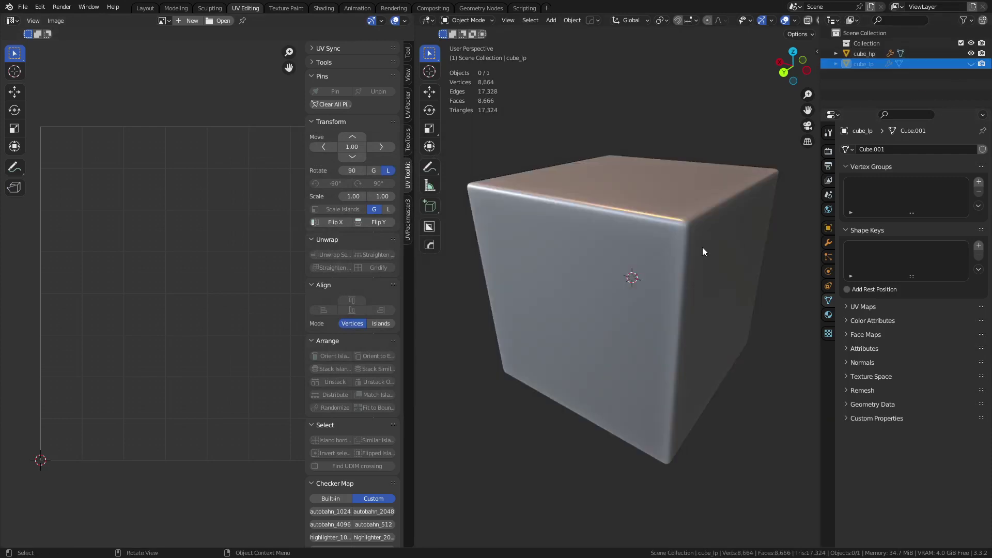
left_click(610, 266)
key("ctrl+s")
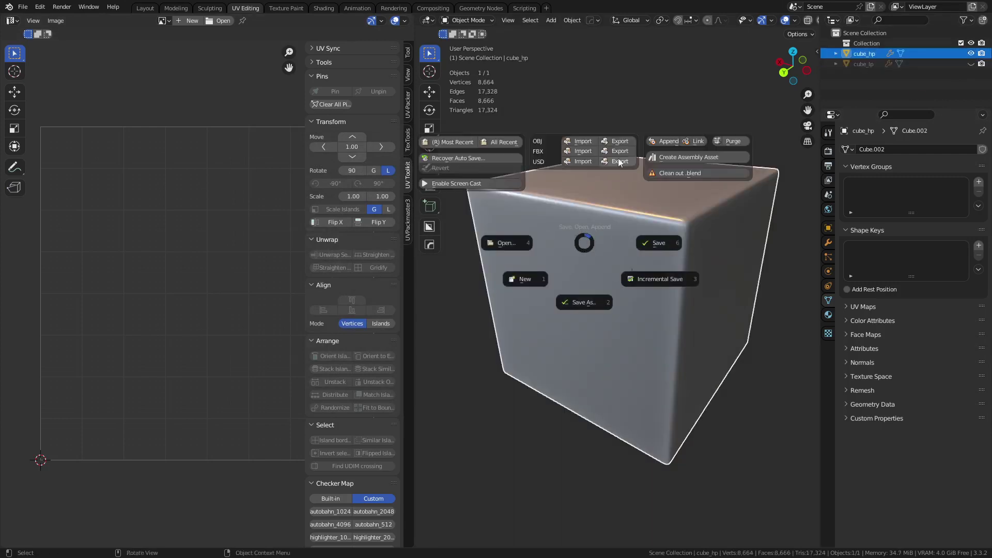
left_click(657, 243)
- Hide cube_hp, make cube_lp visible again and select it
left_click(971, 53)
left_click(970, 64)
left_click(897, 65)
- Review cube_lp's Weighted Normal and Triangulate modifiers and its Auto Smooth normals setting
left_click(828, 243)
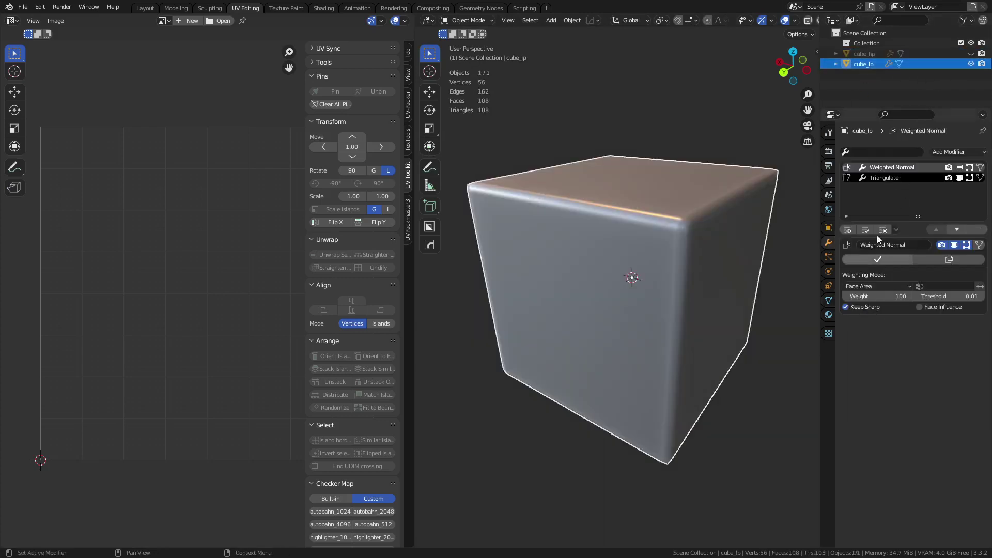
left_click(879, 181)
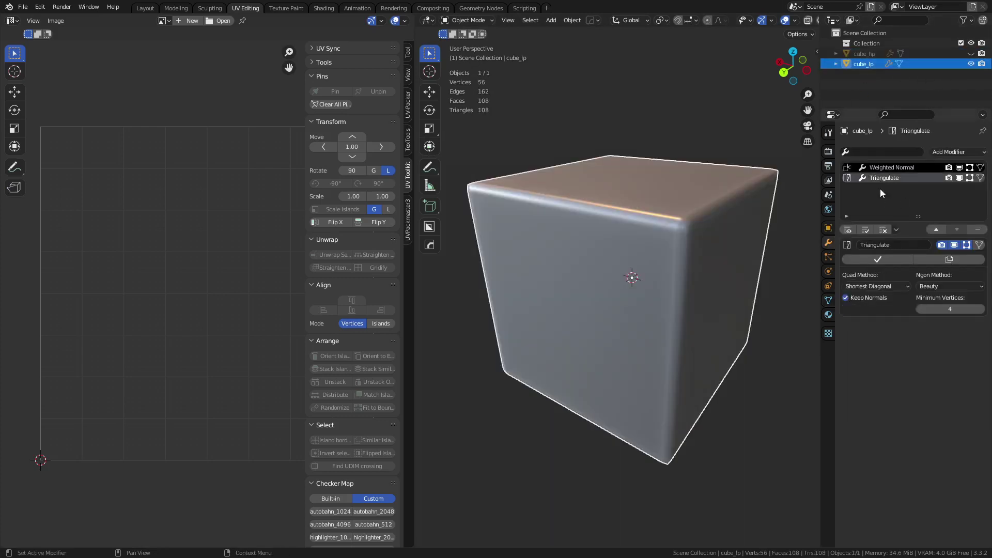
left_click(828, 300)
left_click(864, 365)
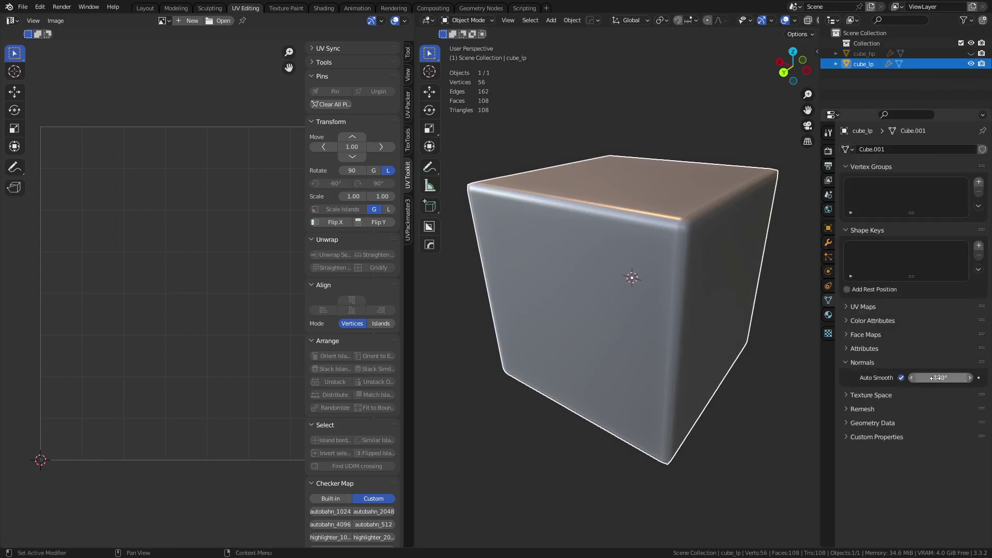
- Select a bevel edge in Edit Mode, examine the seam and sharp edge operations, and return to Object Mode
key("ctrl+Tab")
left_click(678, 229)
left_click(677, 229)
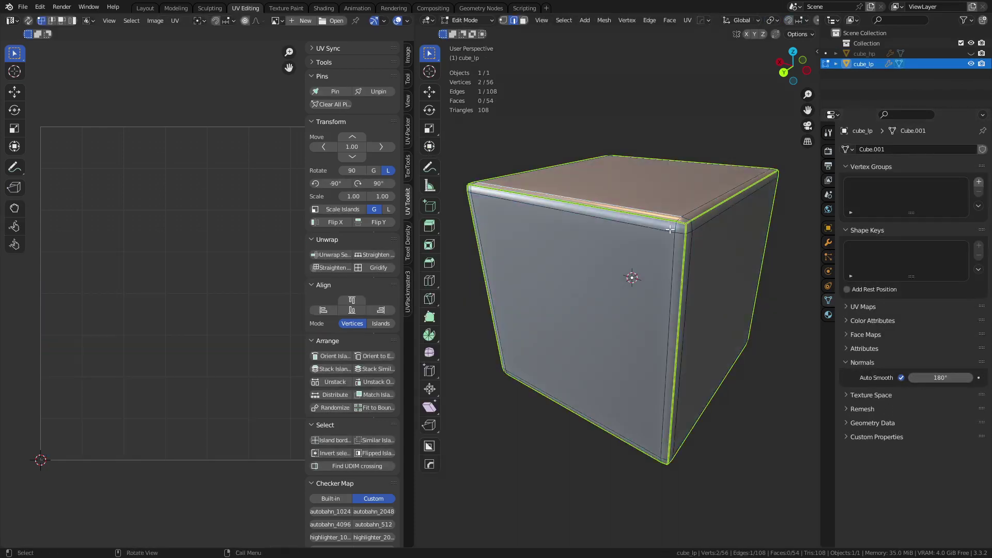
key("ctrl+e")
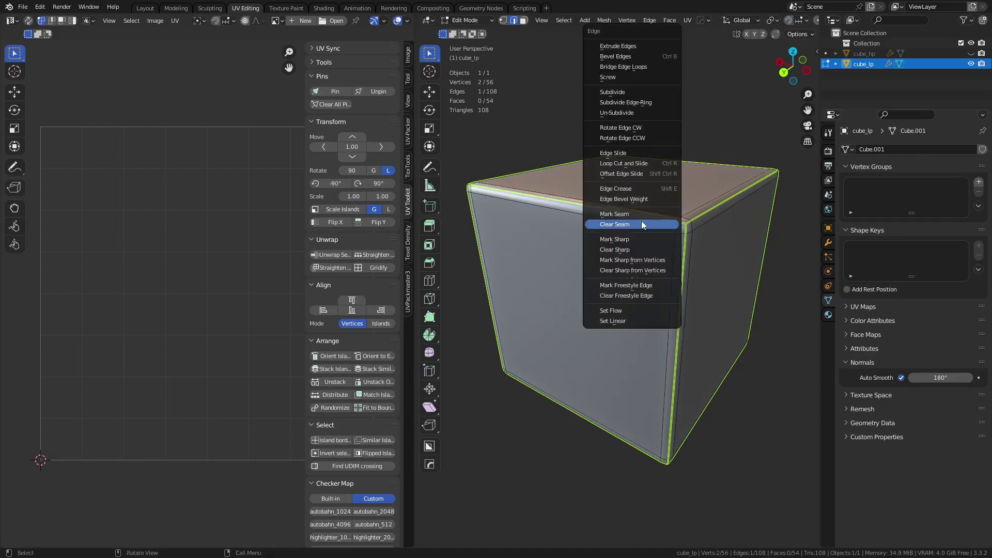
key("ctrl+Tab")
left_click(664, 302)
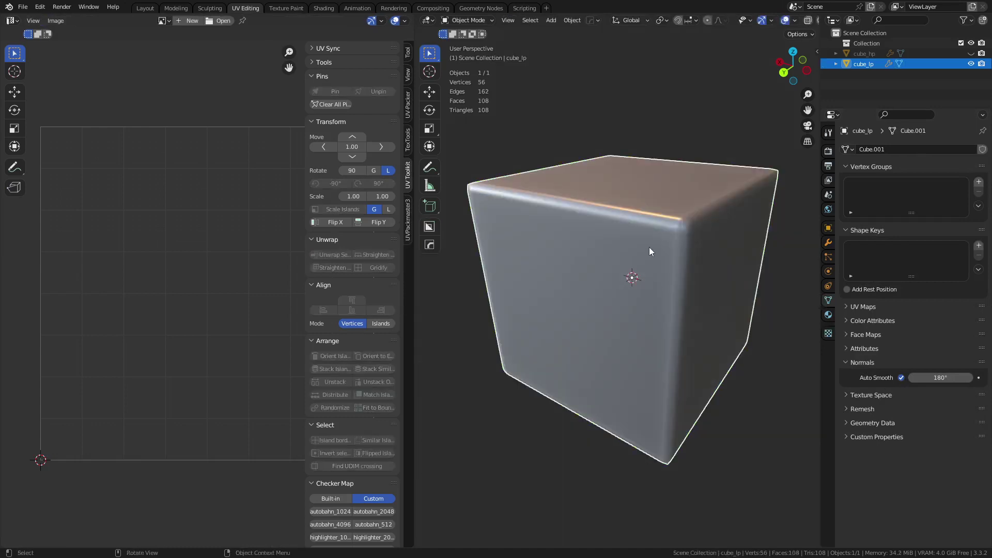
- Shade cube_lp with Auto Smooth and set its Auto Smooth angle to 180°
right_click(649, 246)
left_click(648, 243)
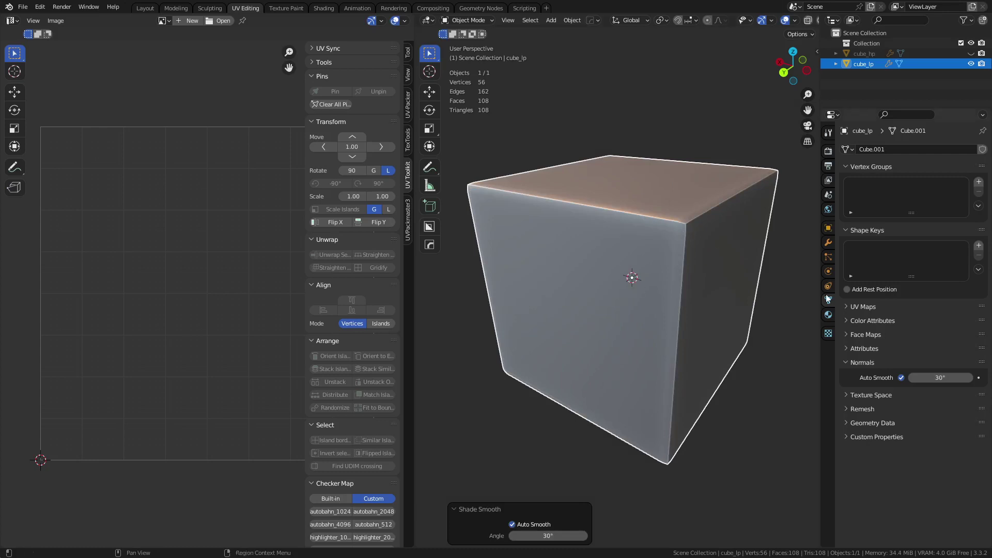
left_click_drag(922, 377, 952, 393)
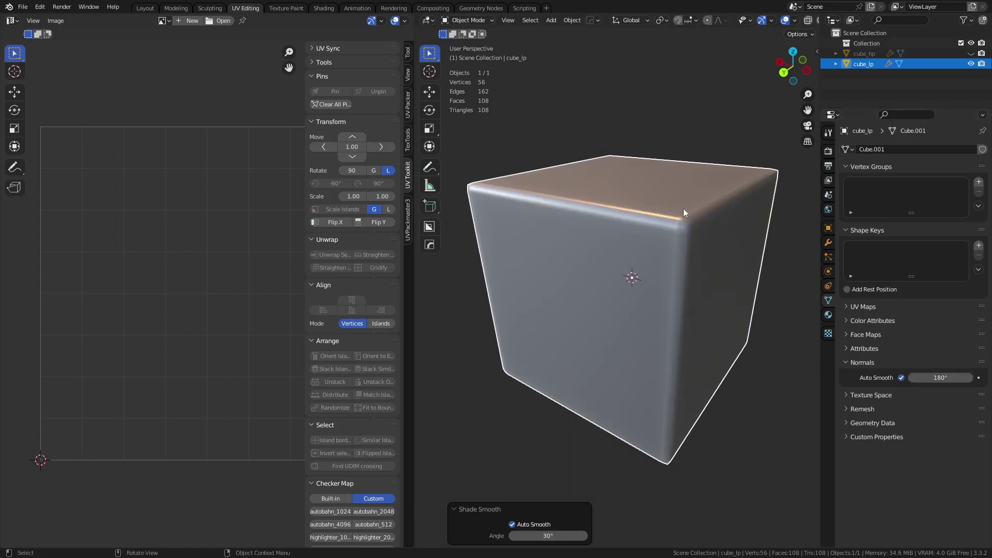
- Hide cube_lp, make cube_hp visible, select it and open its modifier settings
left_click(970, 64)
left_click(971, 54)
left_click(866, 55)
left_click(828, 242)
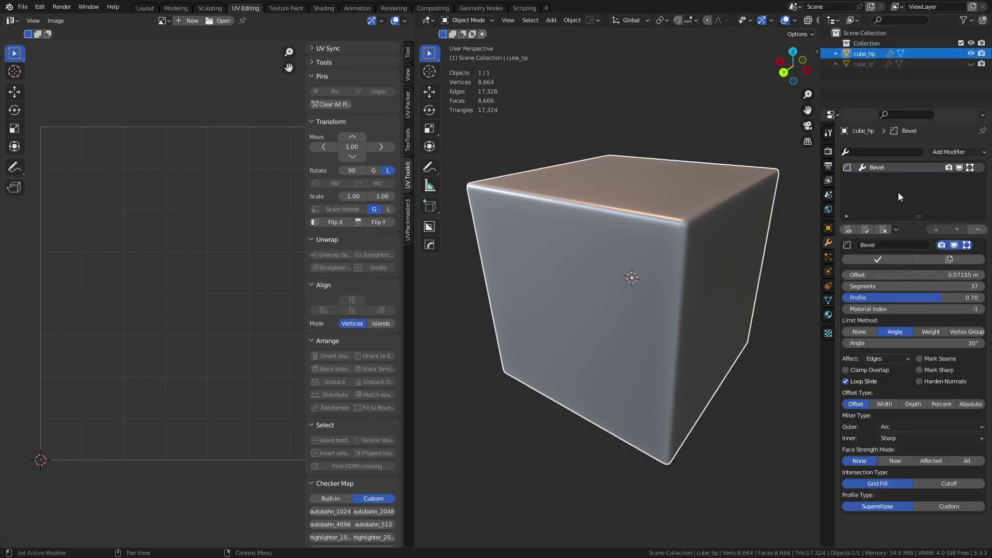
- Add a Weighted Normal modifier and a Triangulate modifier to cube_hp after its Bevel modifier
left_click(943, 153)
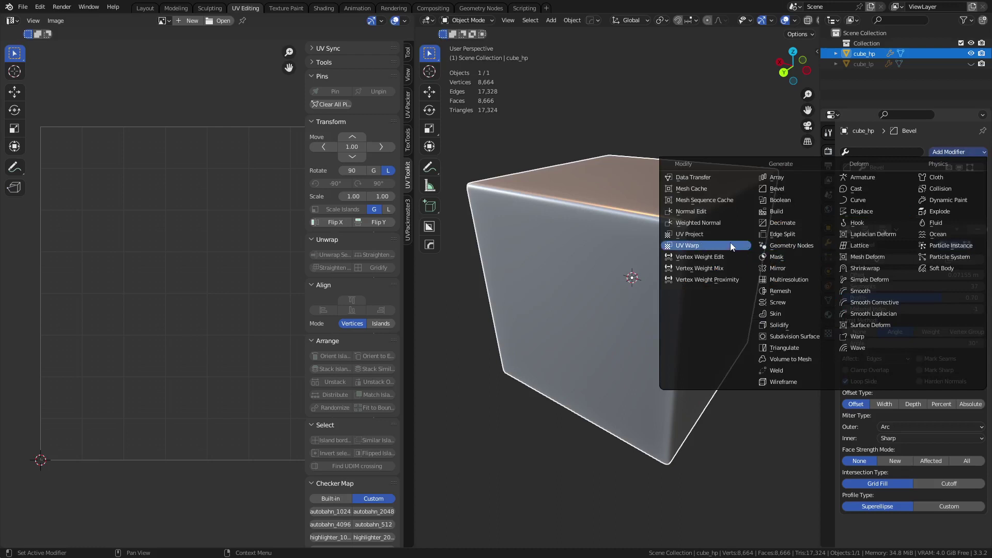
left_click(724, 221)
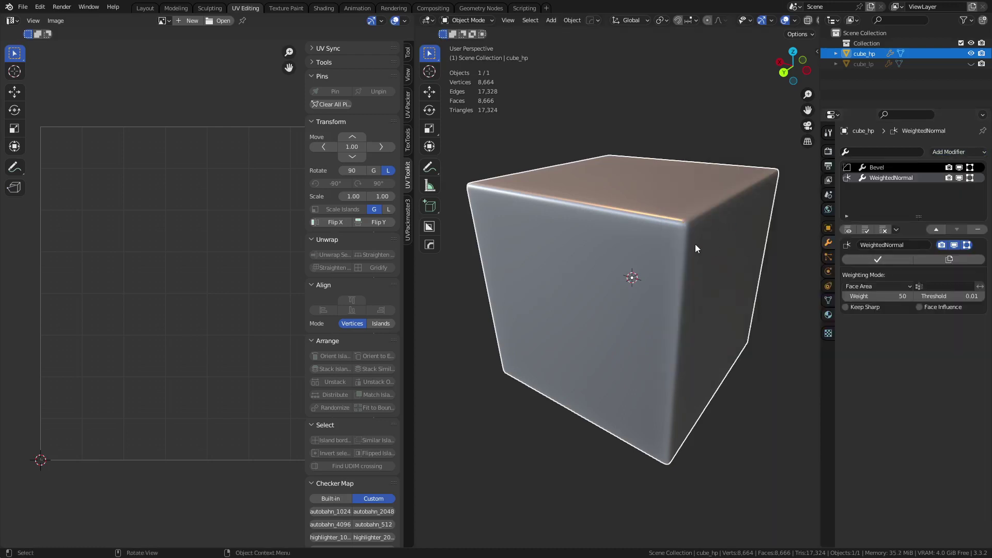
mouse_move(693, 245)
middle_mouse_down()
mouse_move(680, 263)
mouse_move(697, 259)
middle_mouse_up()
left_click(948, 152)
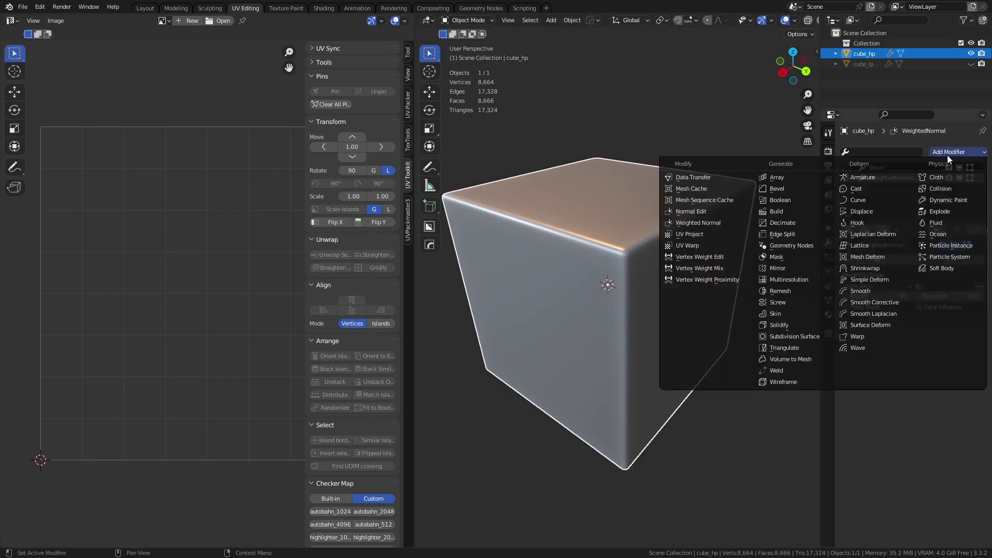
left_click(819, 347)
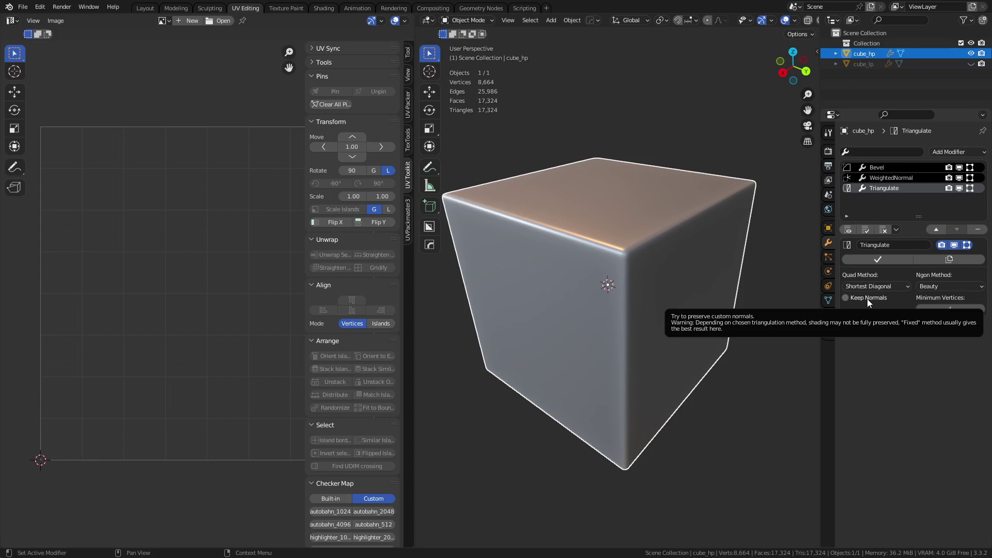
- Export the selected cube_hp object to the Desktop as an FBX file named cube_hp.fbx
key("ctrl+s")
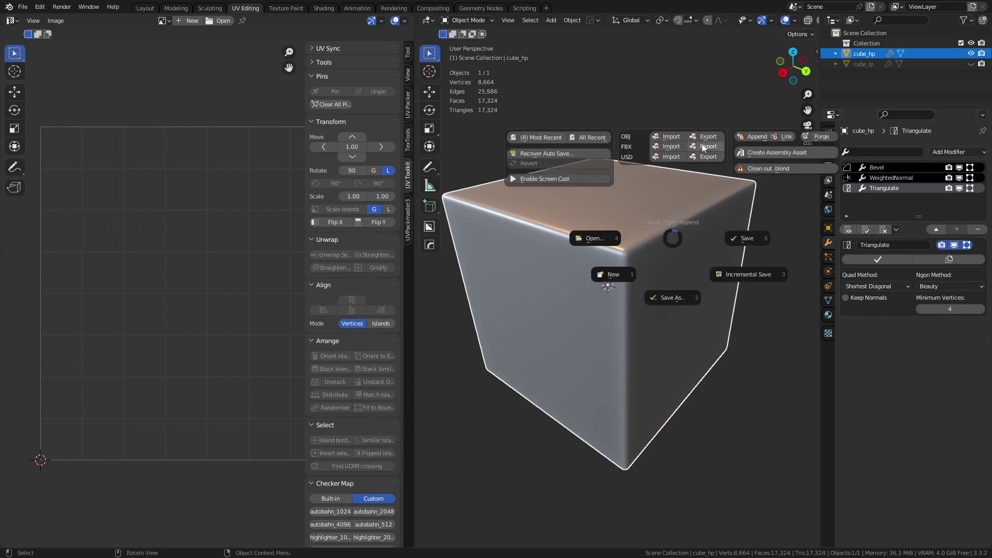
left_click(705, 147)
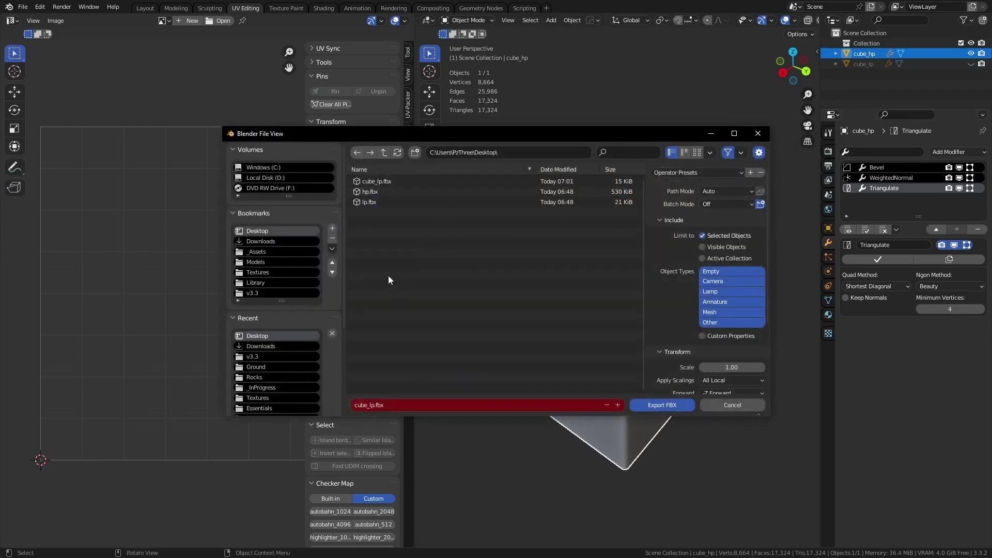
left_click(402, 405)
left_click(370, 404)
key("Delete")
type("h")
key("Return")
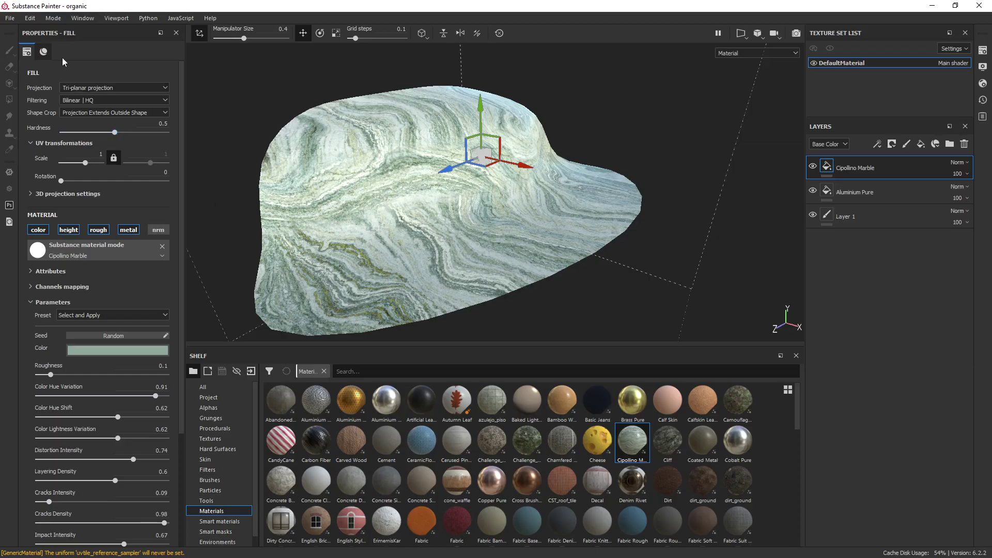
- In Substance Painter, create a new project from the Desktop mesh cube_lp.fbx using the Unreal Engine 4 template
left_click(20, 30)
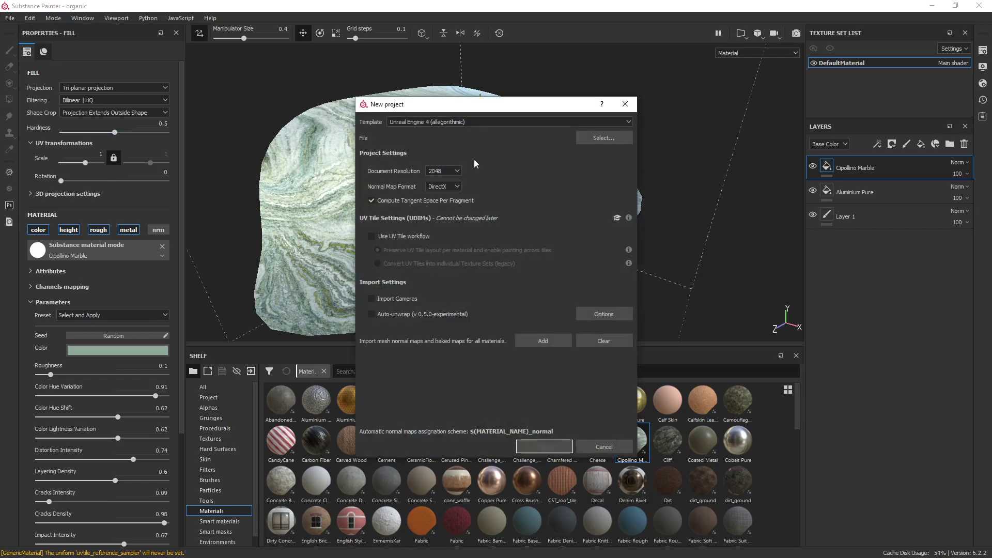
left_click(579, 138)
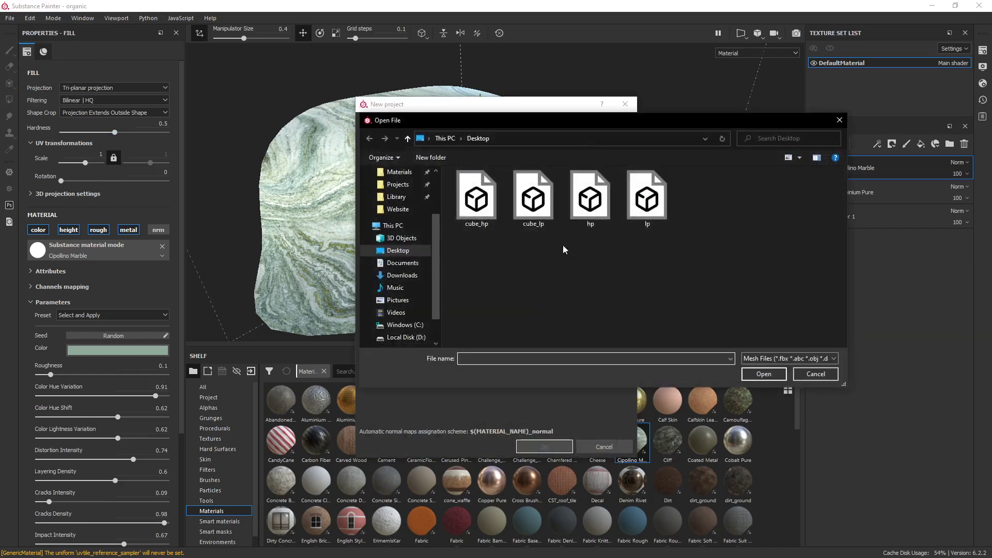
left_click(647, 200)
double_click(531, 216)
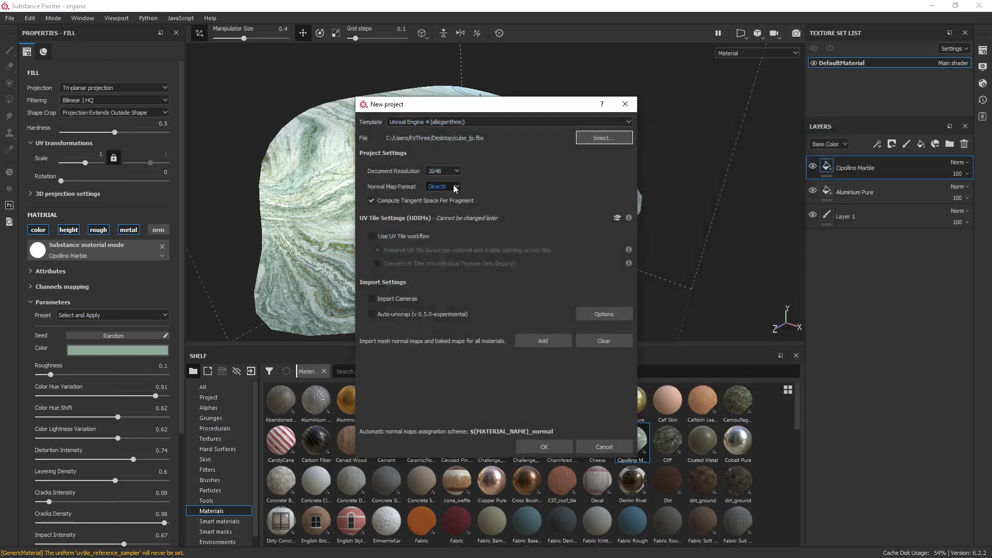
left_click(544, 447)
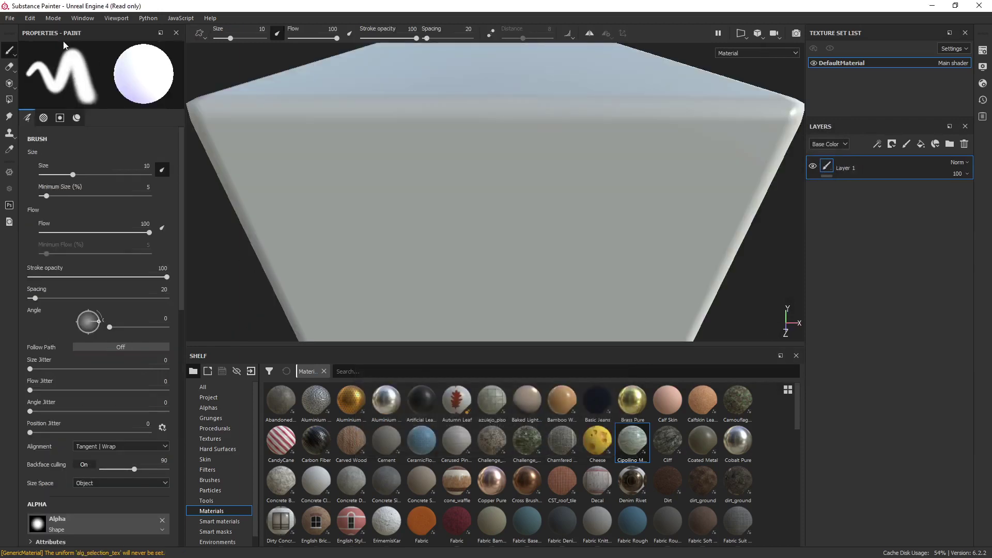
- Load cube_hp from the Desktop as the high definition mesh in the mesh map baking settings
scroll(496, 212, "down", 3)
left_click_drag(622, 190, 463, 189, "alt")
scroll(491, 183, "up", 2)
left_click_drag(603, 176, 540, 222, "alt")
scroll(557, 186, "down", 4)
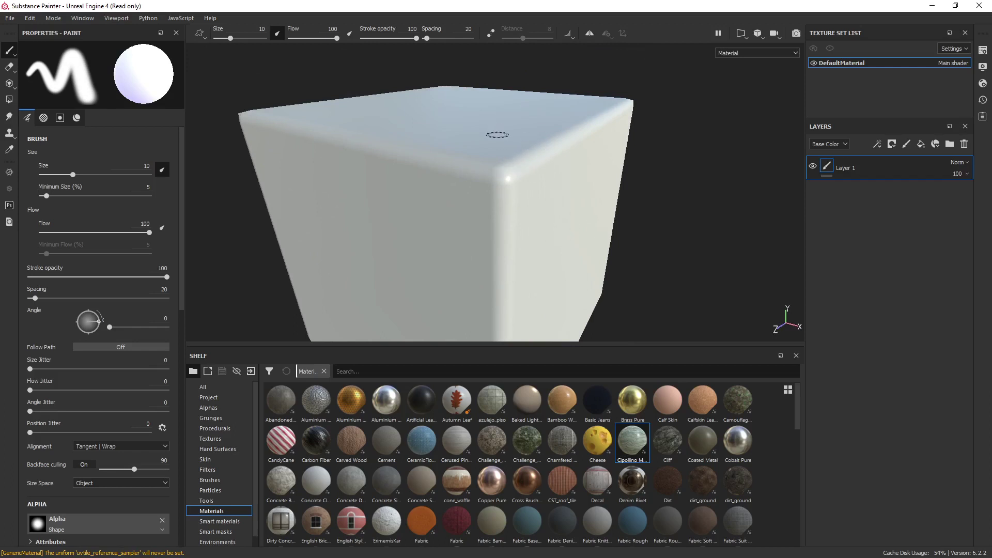
left_click(28, 18)
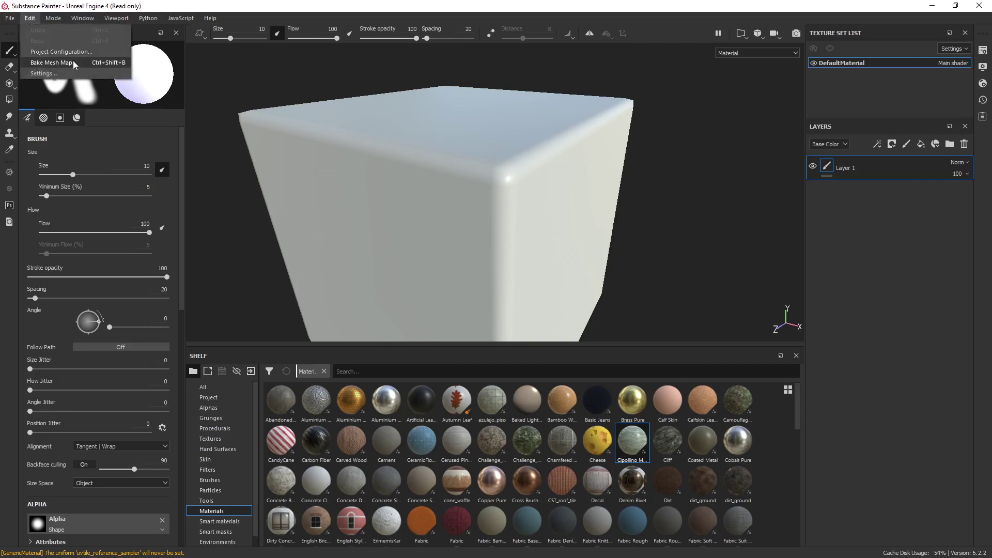
left_click(75, 62)
left_click(636, 218)
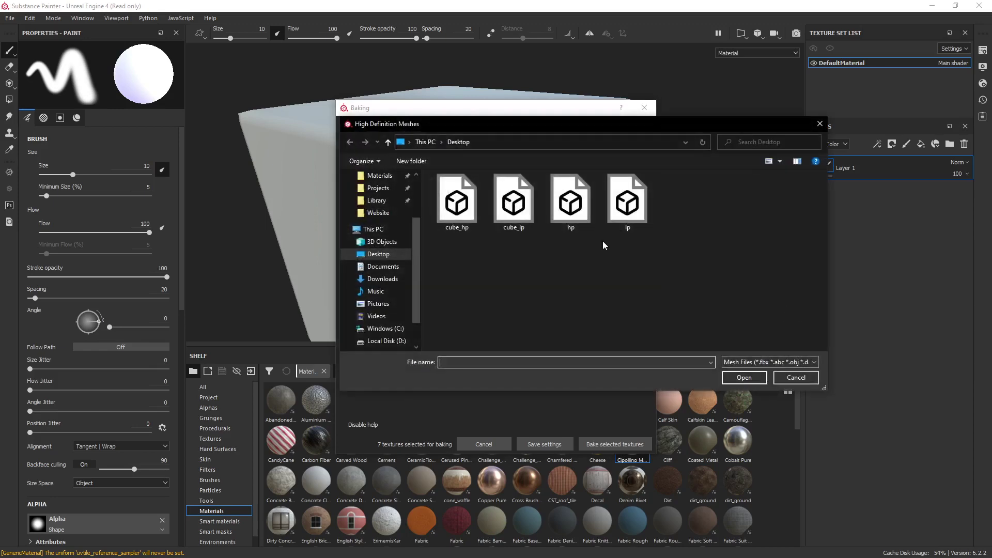
double_click(469, 193)
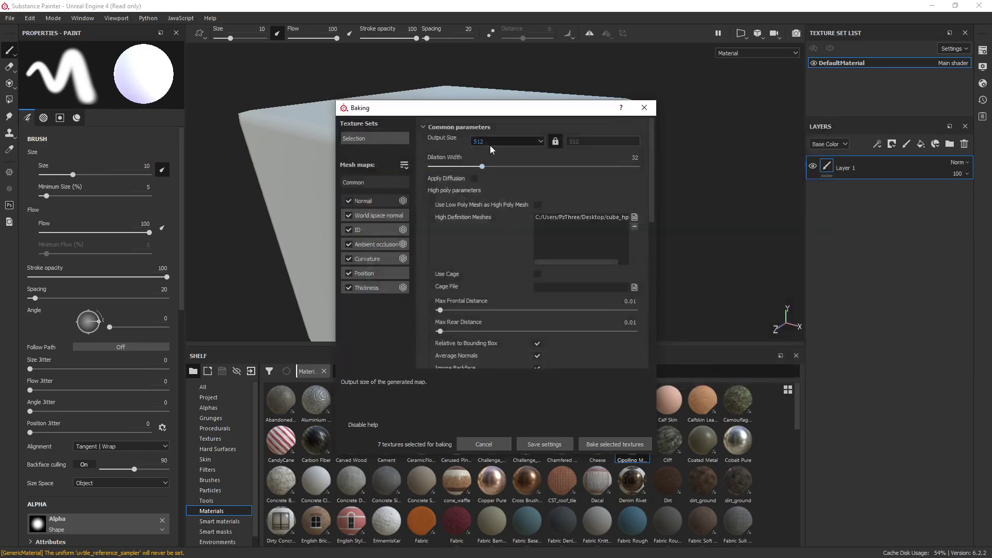
- Set the baking output size to 2048 and bake the selected mesh maps
left_click(497, 190)
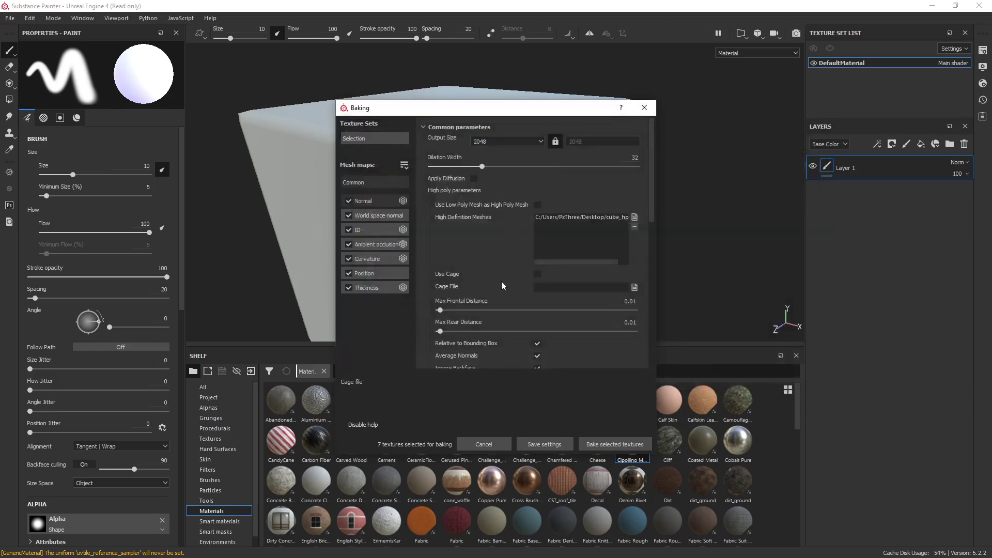
scroll(501, 280, "down", 4)
left_click(603, 443)
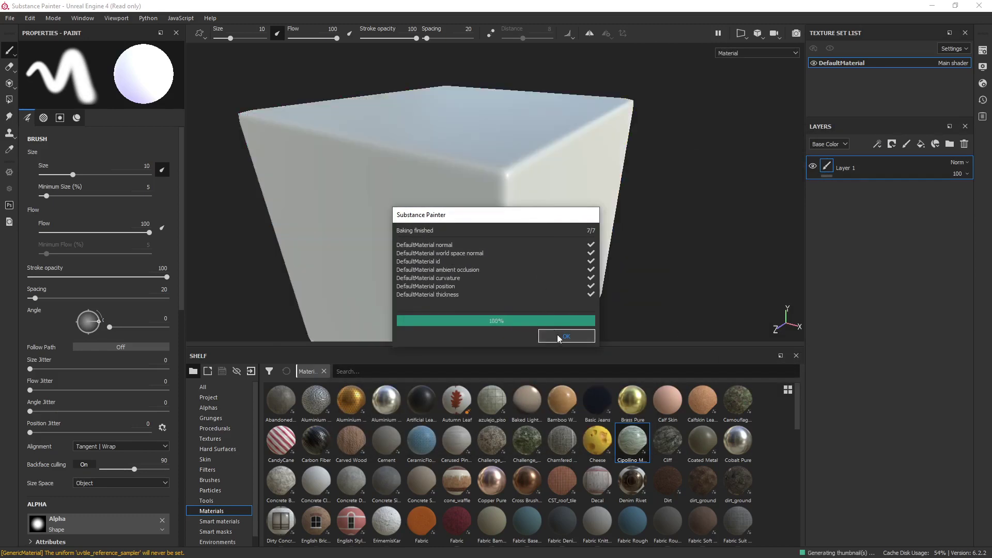
- Examine the baked shading along the cube's bevelled edges and corner from several angles
left_click_drag(536, 249, 488, 242, "alt")
scroll(518, 233, "up", 5)
left_click_drag(478, 177, 551, 241, "alt")
middle_click_drag(551, 242, 545, 254, "alt")
scroll(544, 255, "down", 2)
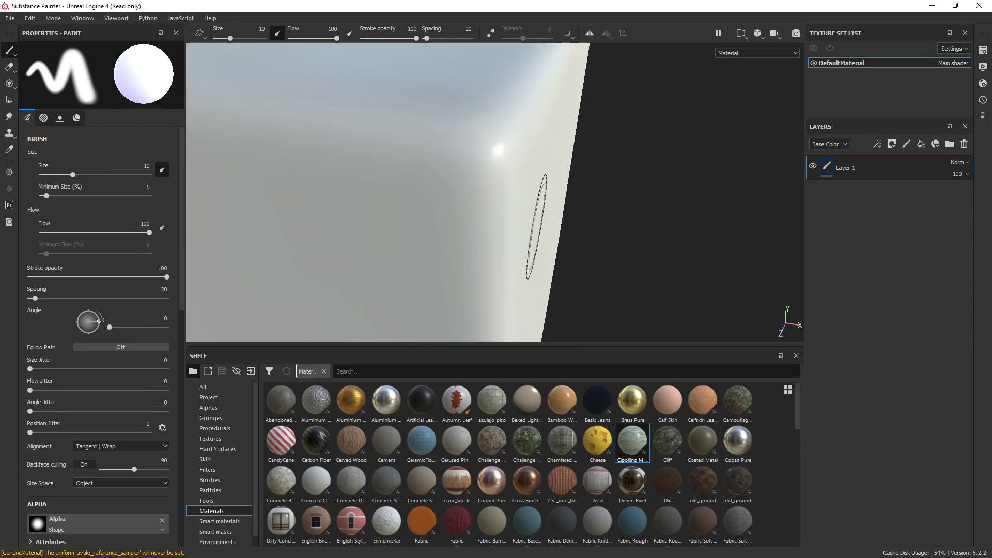
middle_click_drag(534, 221, 529, 228, "alt")
left_click_drag(541, 229, 474, 217, "alt")
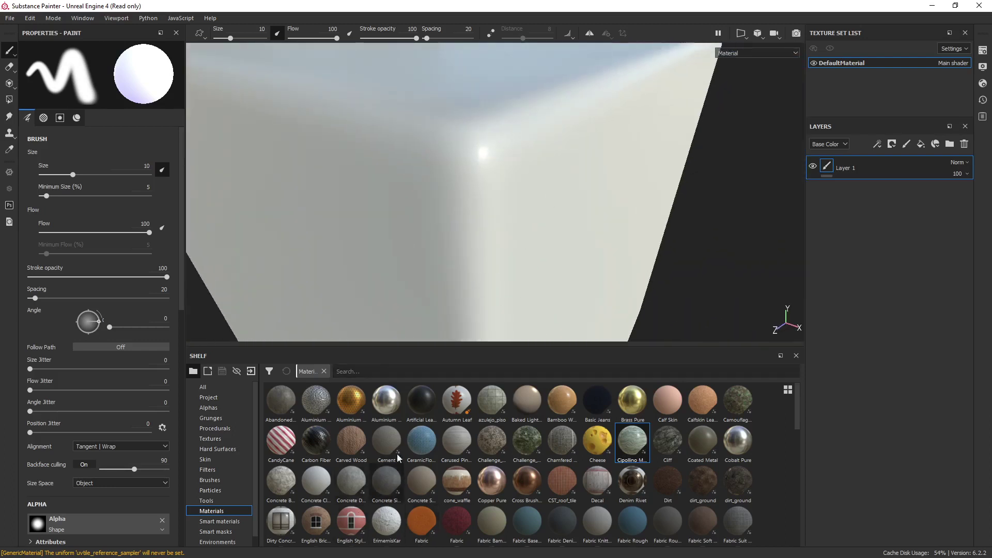
- Apply the Aluminium Pure material to the cube and examine the reflections around its bevelled corner
left_click_drag(398, 420, 461, 224)
left_click_drag(591, 222, 508, 203, "alt")
scroll(508, 203, "up", 3)
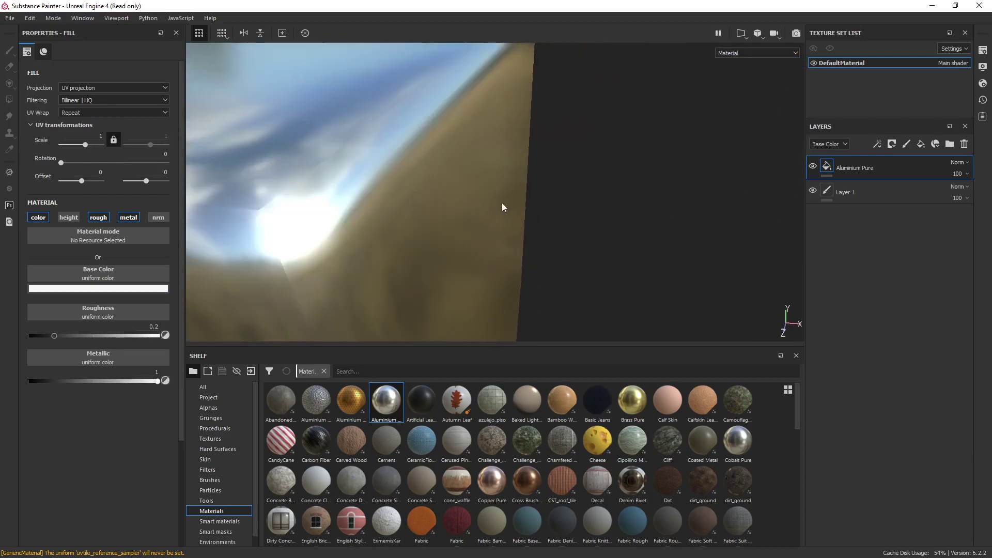
middle_click_drag(504, 204, 537, 208, "alt")
left_click_drag(537, 207, 464, 204, "alt")
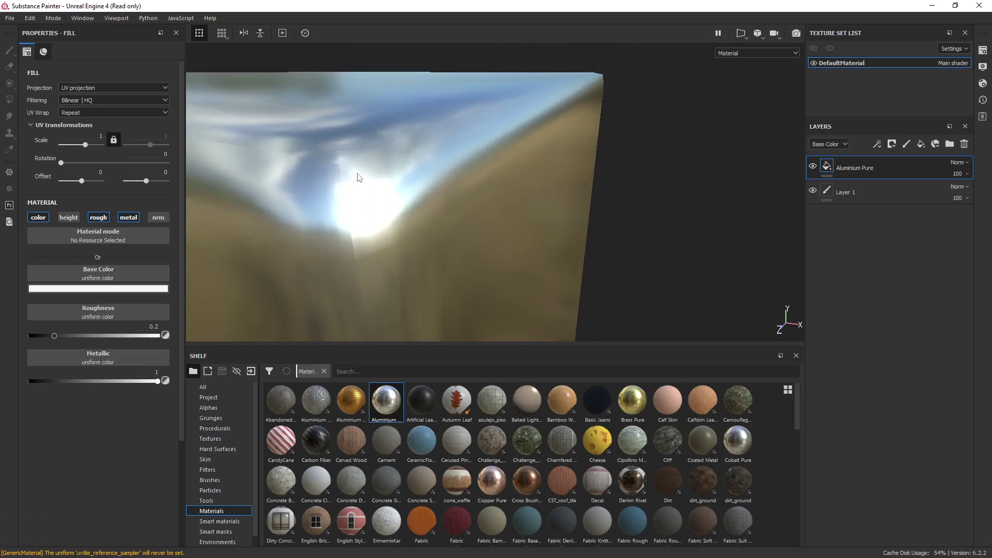
left_click_drag(386, 167, 440, 195, "alt")
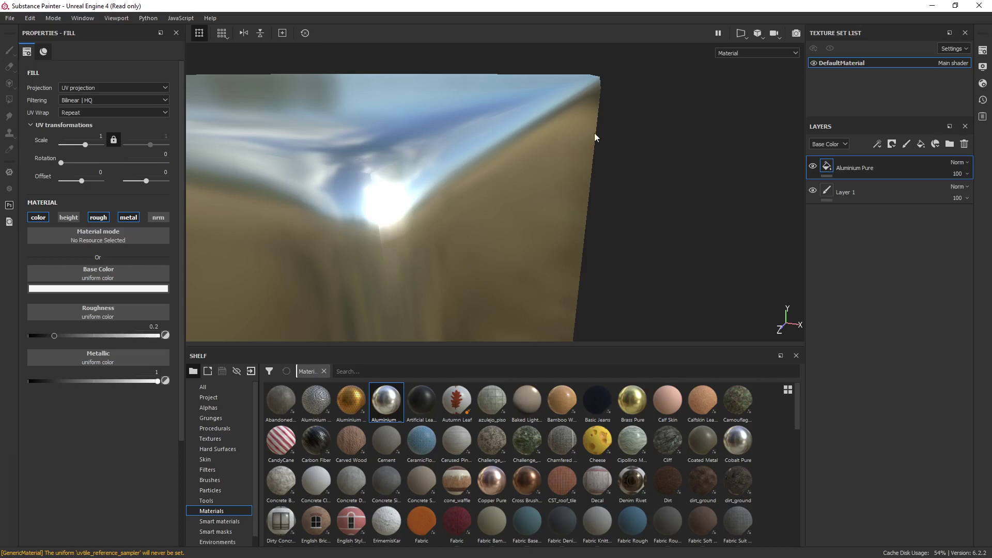
left_click_drag(358, 203, 450, 185, "alt")
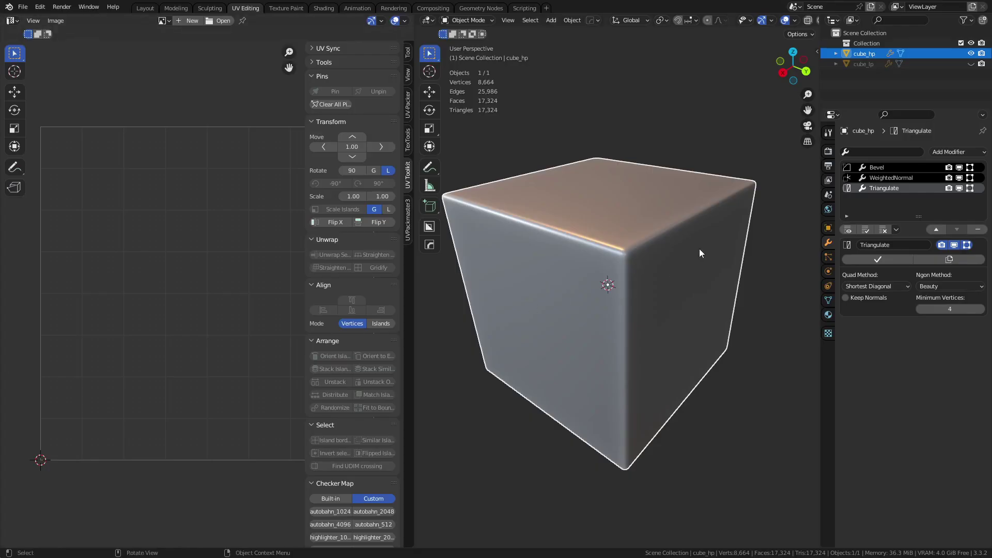
- Switch to Blender, hide cube_hp, show cube_lp and examine the low-poly bevel at its corner
scroll(620, 224, "up", 5)
scroll(621, 221, "down", 5)
scroll(622, 222, "up", 3)
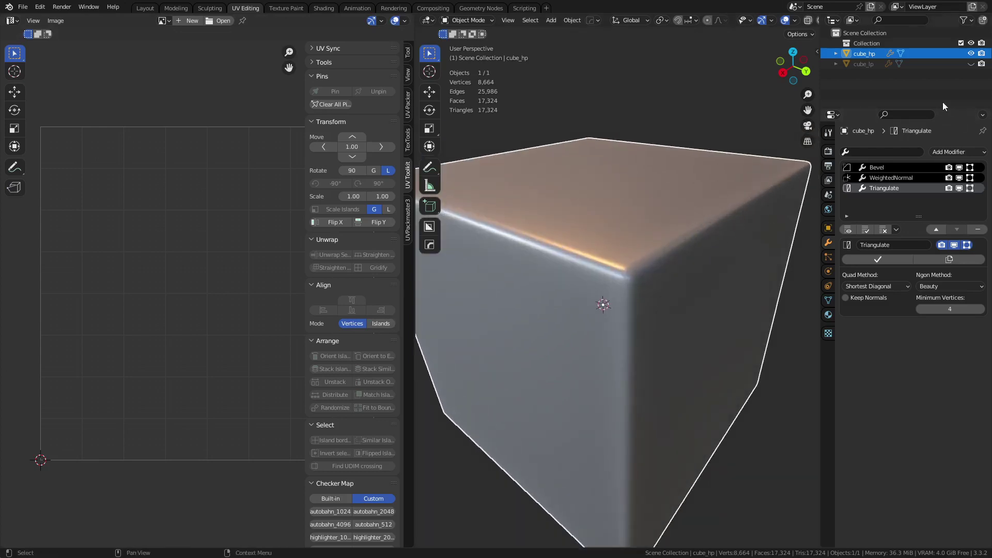
left_click(971, 53)
left_click(971, 64)
mouse_move(554, 271)
middle_mouse_down()
mouse_move(593, 259)
mouse_move(640, 315)
mouse_move(574, 269)
mouse_move(622, 291)
mouse_move(592, 293)
middle_mouse_up()
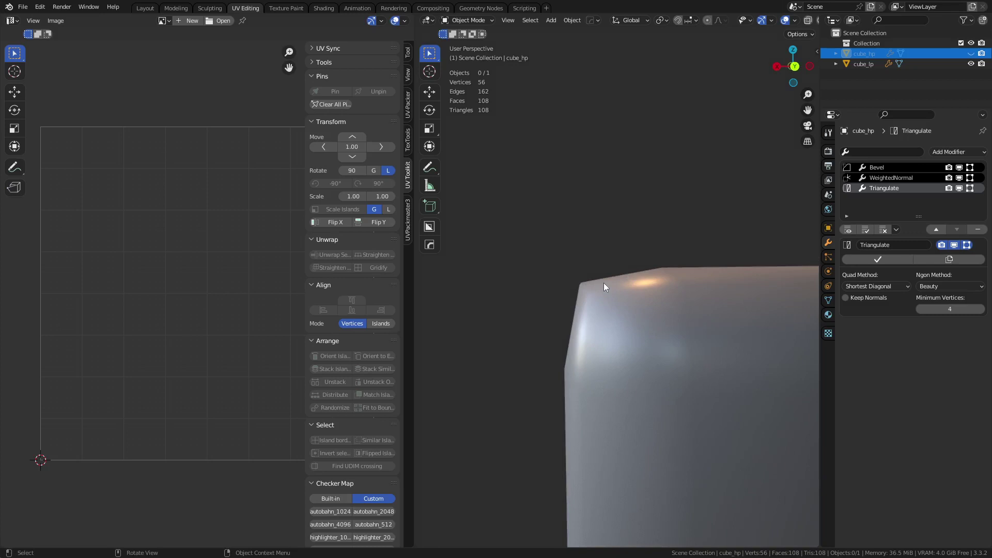
middle_click_drag(564, 249, 637, 283)
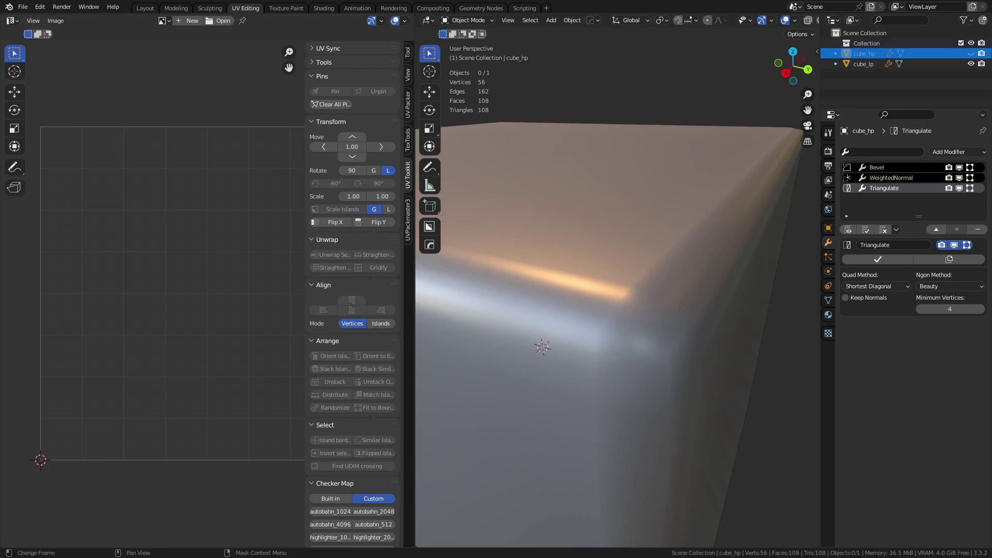
- Return to Substance Painter, examine the metallic cube's edges and delete the Aluminium Pure layer
key("alt+Tab")
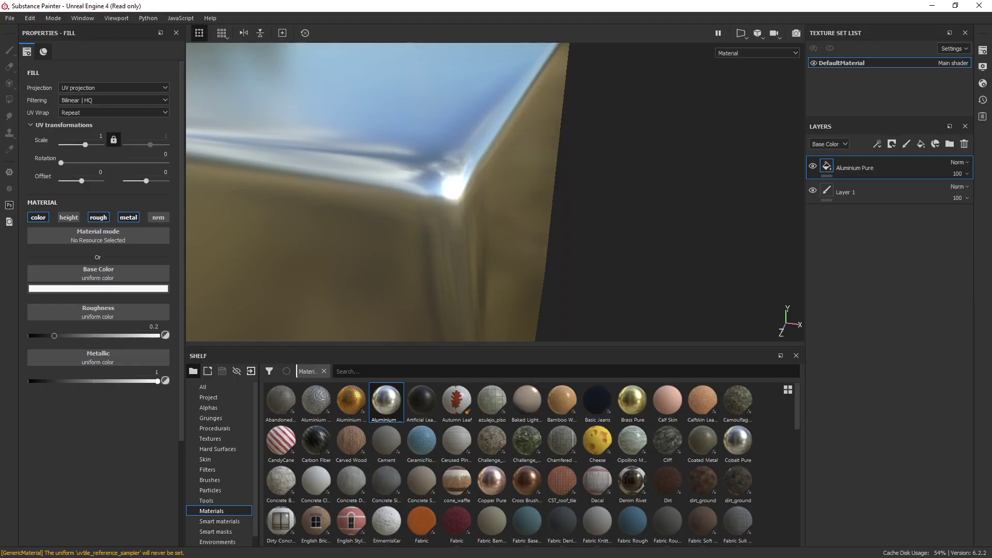
scroll(513, 206, "down", 3)
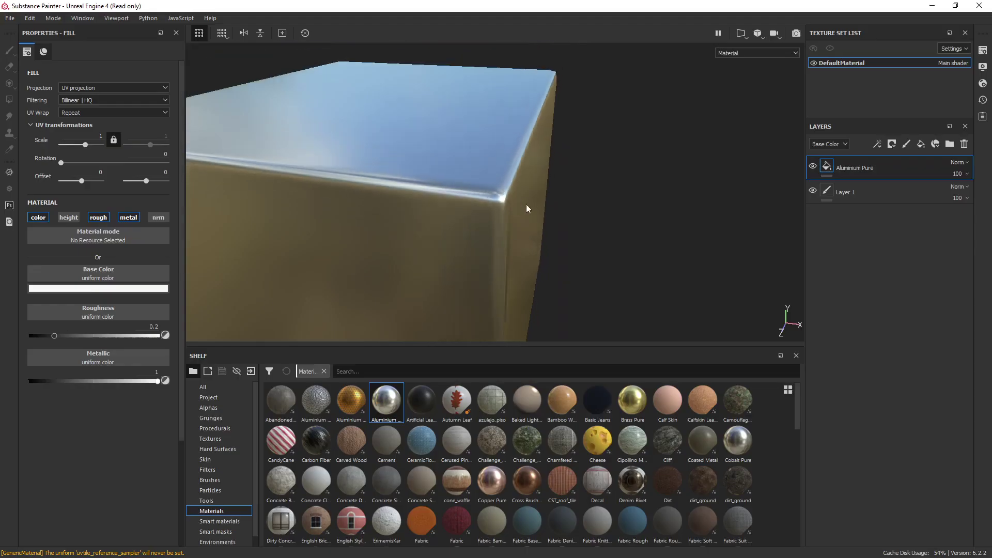
left_click_drag(558, 207, 614, 220, "alt")
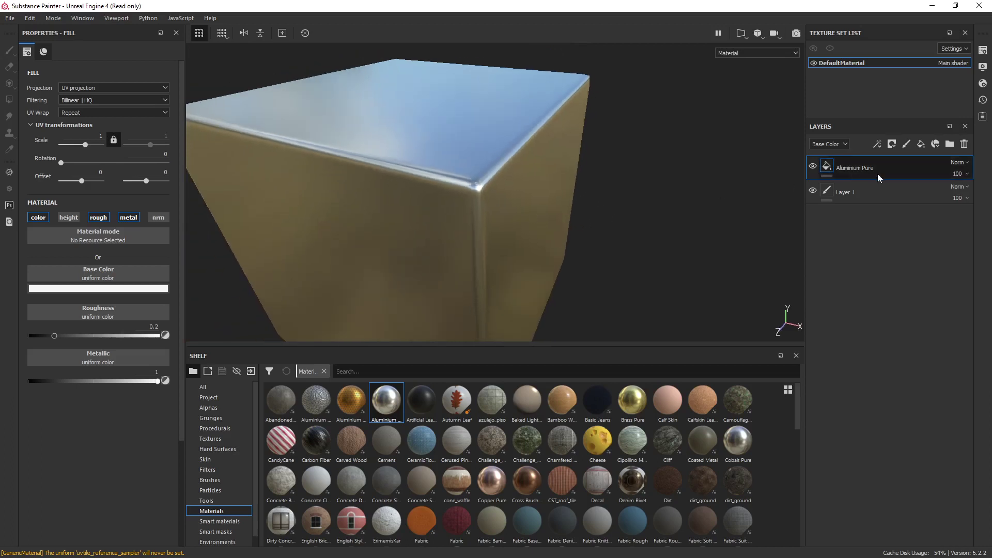
left_click(966, 146)
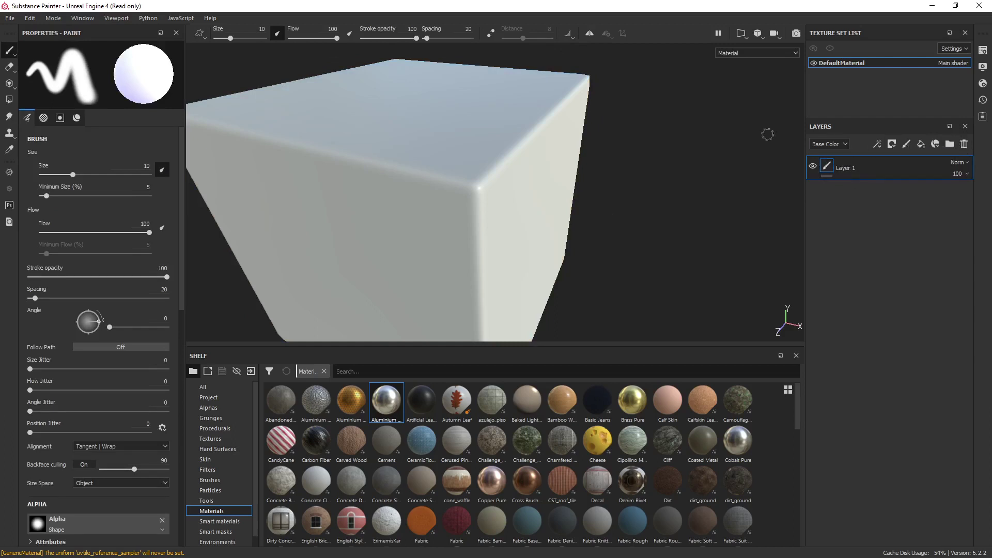
- Apply the Cheese material to the cube and examine it across the bevelled edges
scroll(587, 228, "down", 5)
left_click_drag(629, 215, 553, 191, "alt")
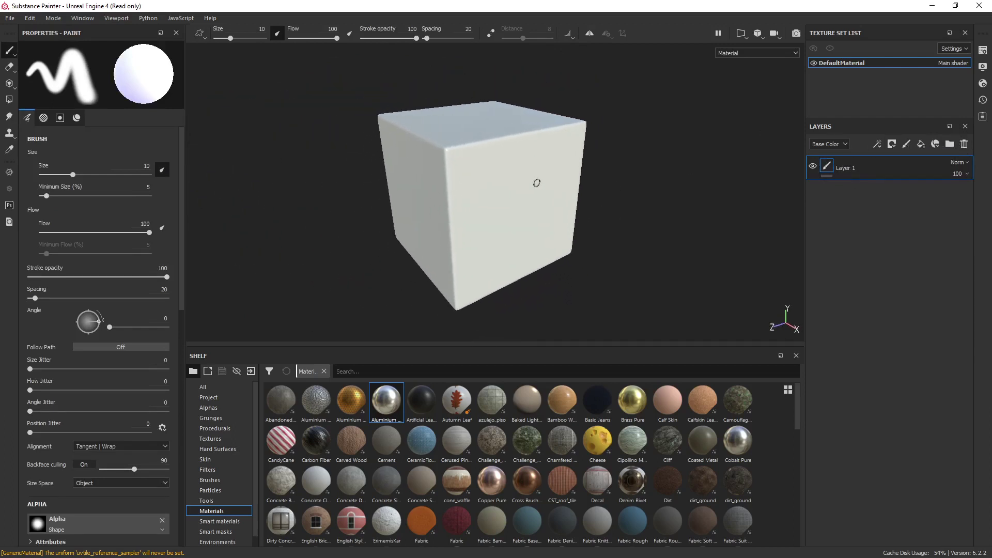
left_click_drag(494, 178, 604, 214, "alt")
scroll(515, 182, "up", 5)
scroll(604, 213, "down", 5)
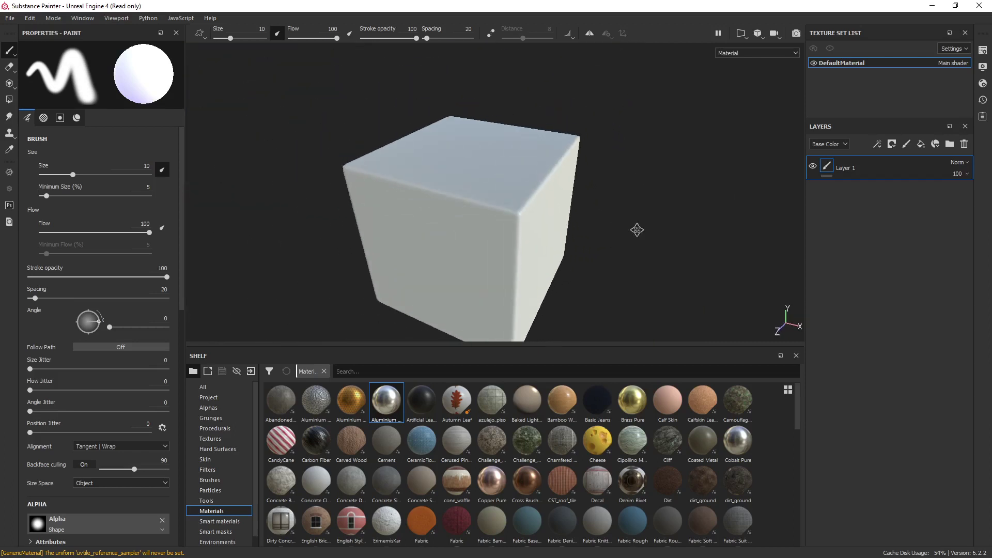
left_click_drag(597, 441, 495, 226)
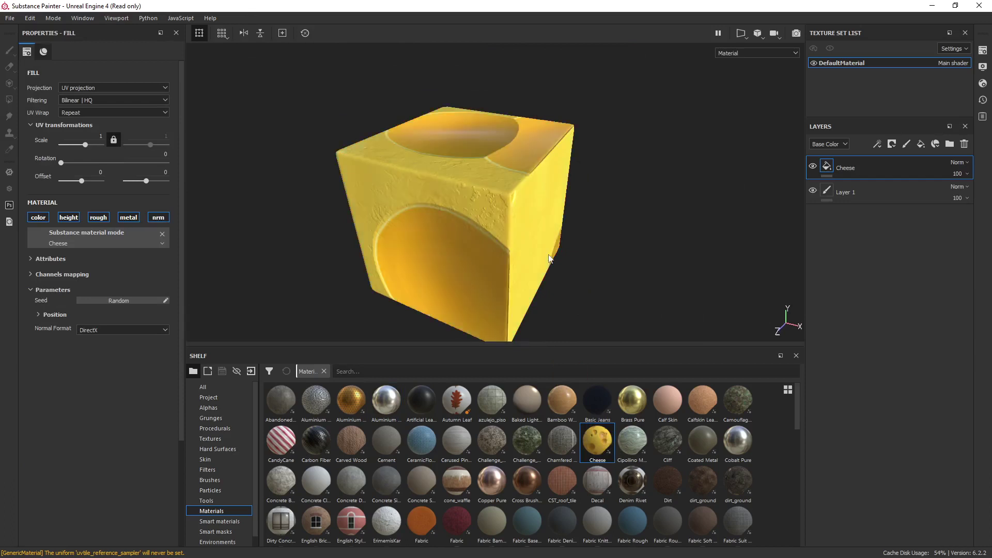
scroll(536, 190, "up", 5)
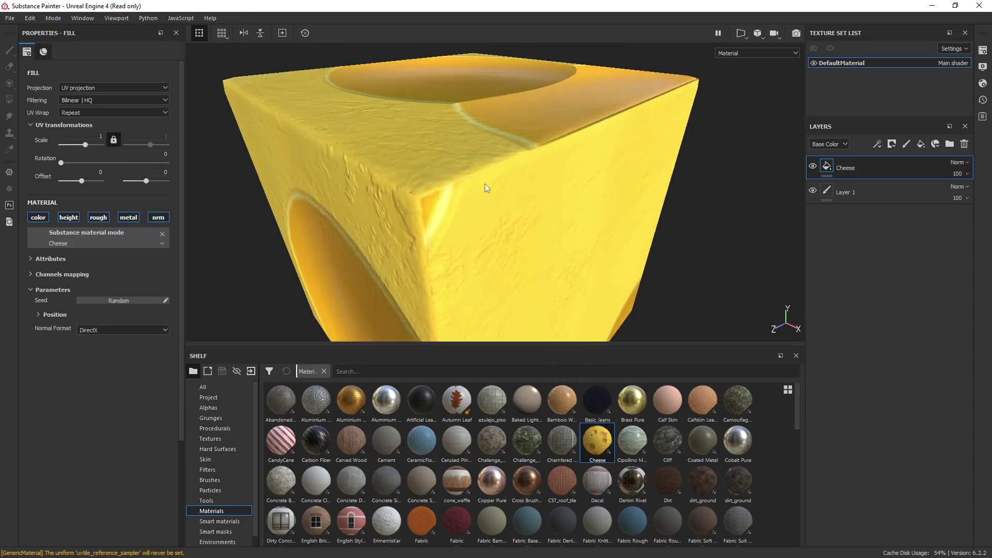
- Set the Cheese fill's projection to Tri-planar projection and examine the pattern across the cube's bevelled corner
middle_click_drag(529, 184, 549, 191, "alt")
left_click_drag(549, 190, 563, 217, "alt")
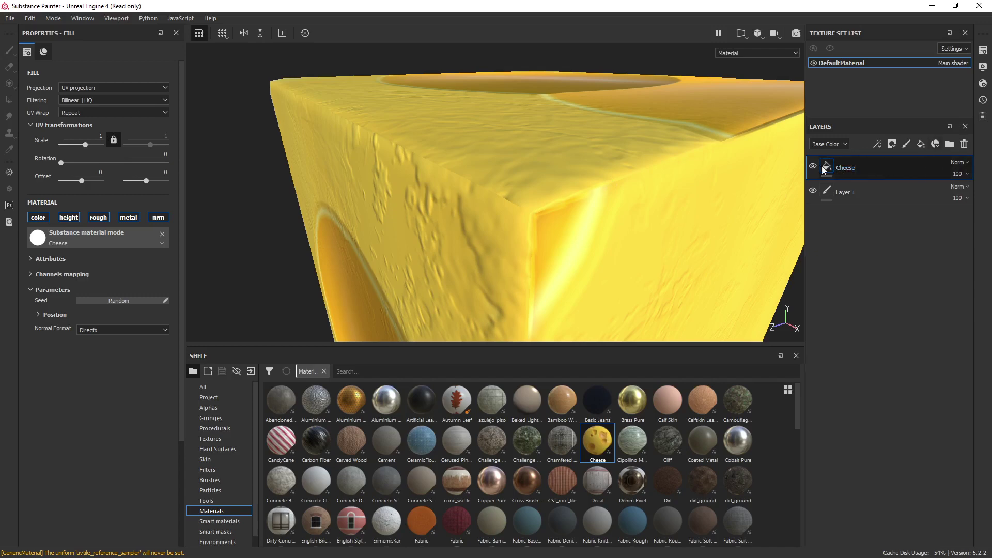
left_click(110, 90)
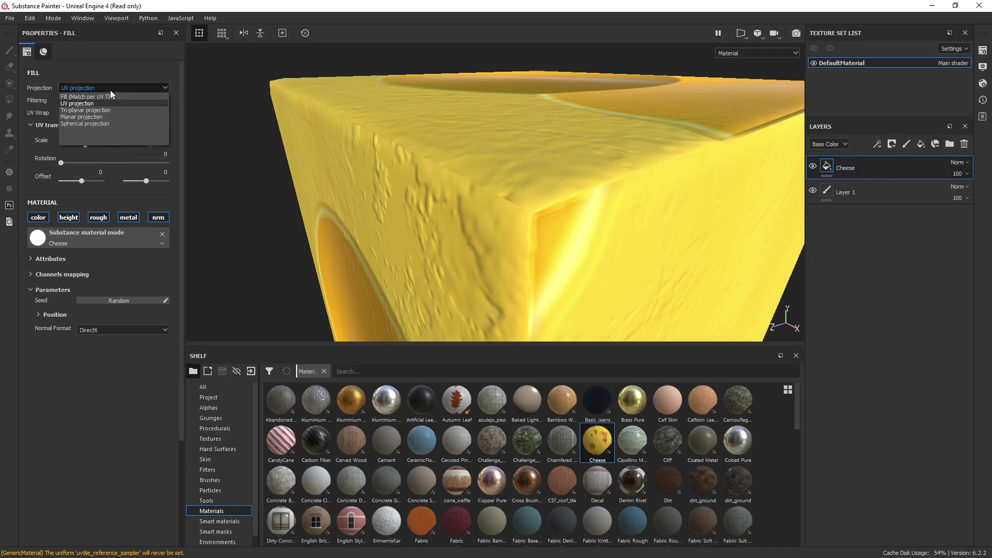
left_click(98, 110)
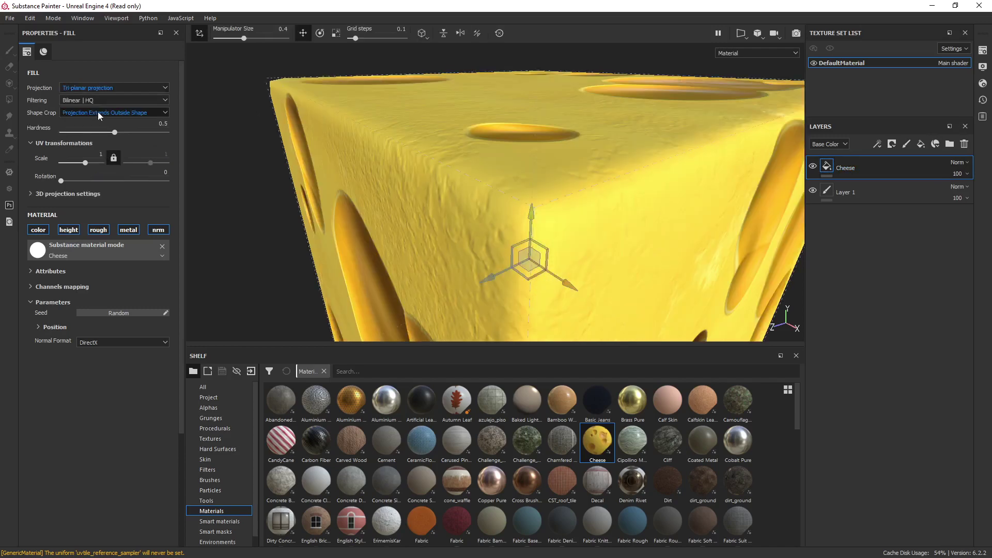
mouse_move(481, 200)
left_mouse_down("alt")
mouse_move(594, 208)
mouse_move(532, 191)
mouse_move(544, 162)
mouse_move(511, 166)
mouse_move(611, 215)
mouse_move(561, 160)
left_mouse_up("alt")
- Select Layer 1 and examine the cheese-covered cube from several sides
left_click(649, 191)
left_click(858, 192)
right_click_drag(559, 178, 647, 214, "alt")
middle_click_drag(647, 214, 557, 180, "alt")
mouse_move(557, 195)
left_mouse_down("alt")
mouse_move(587, 184)
mouse_move(560, 171)
left_mouse_up("alt")
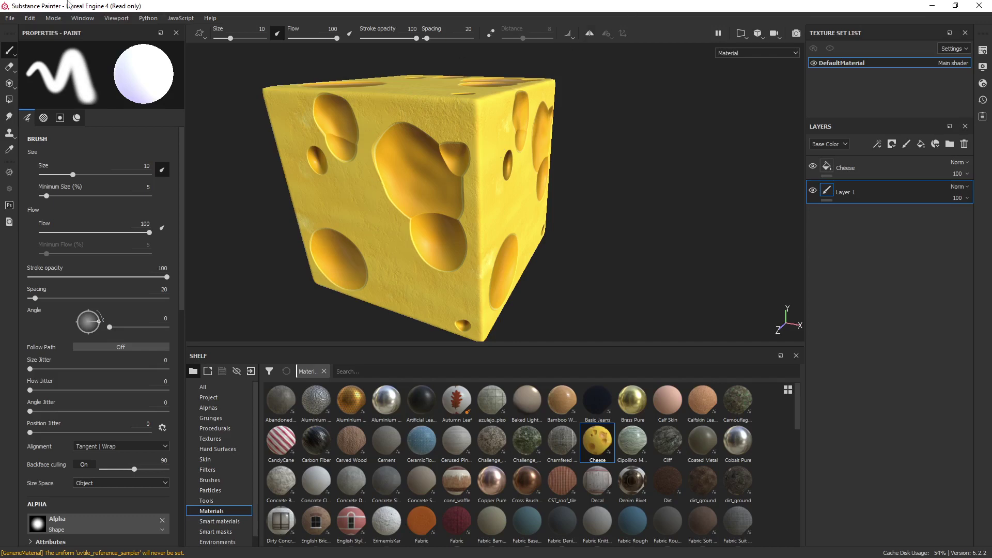
- Open the organic project from the Desktop folder and examine its marble-covered surface
left_click(15, 18)
left_click(25, 32)
left_click(468, 300)
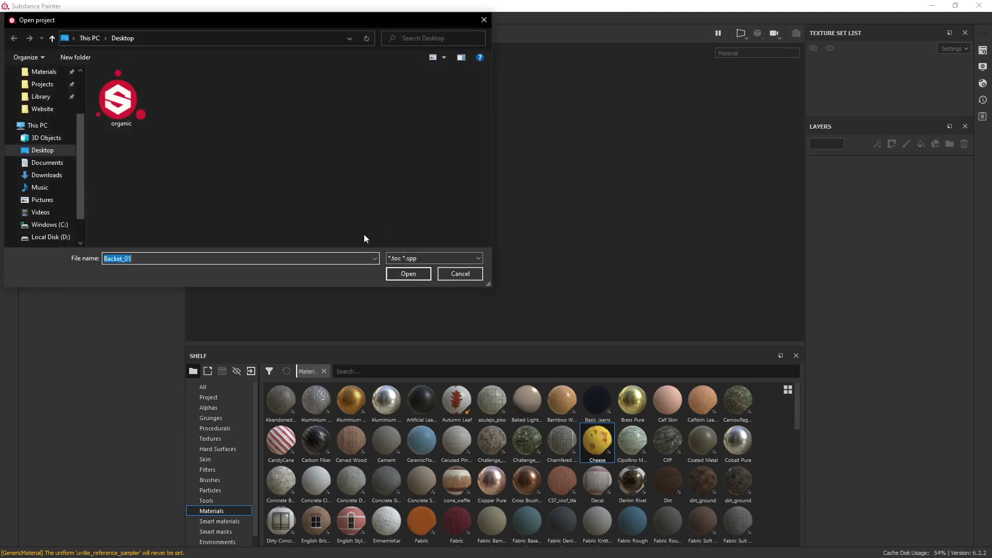
double_click(129, 111)
left_click_drag(435, 170, 639, 189, "alt")
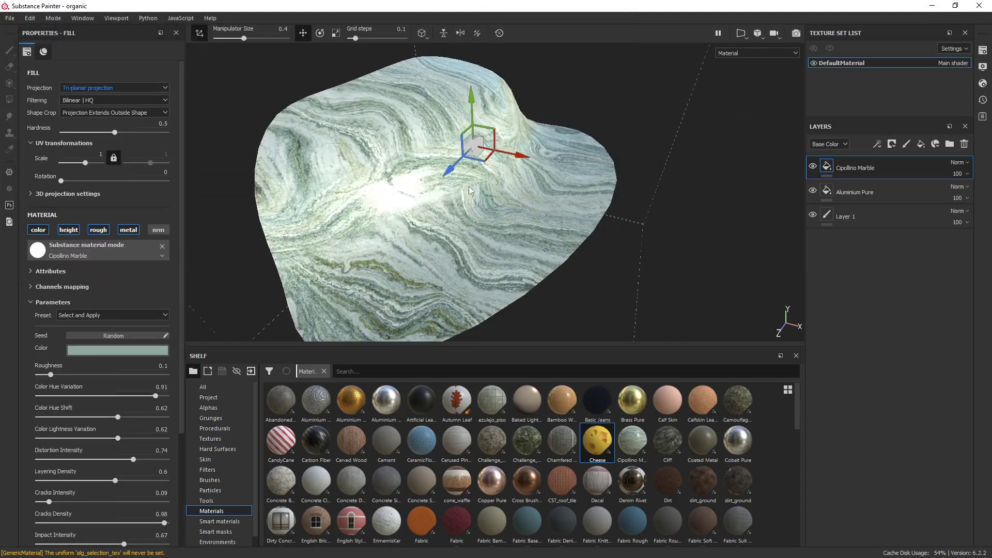
mouse_move(538, 155)
left_mouse_down("alt")
mouse_move(515, 131)
mouse_move(475, 165)
left_mouse_up("alt")
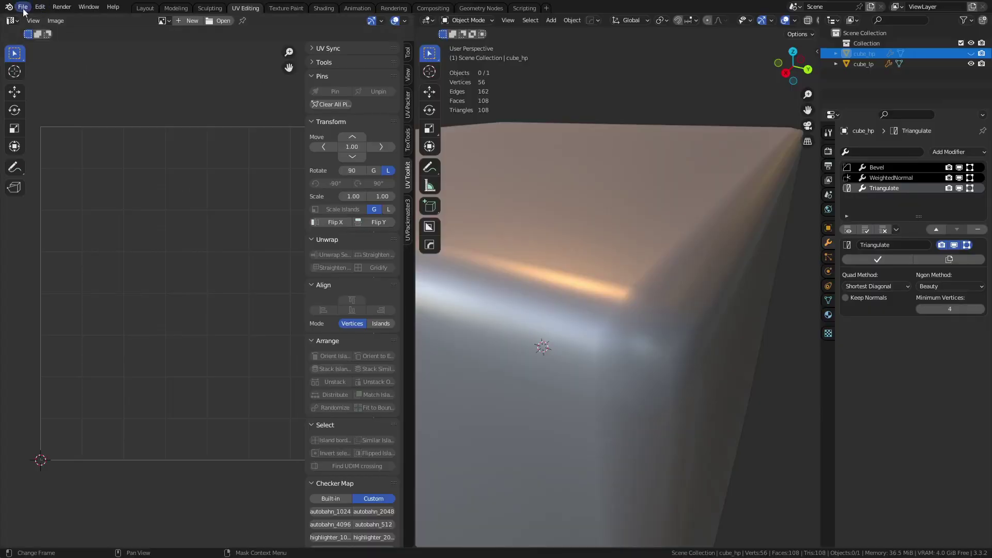
left_click(23, 7)
left_click(37, 31)
left_click(522, 295)
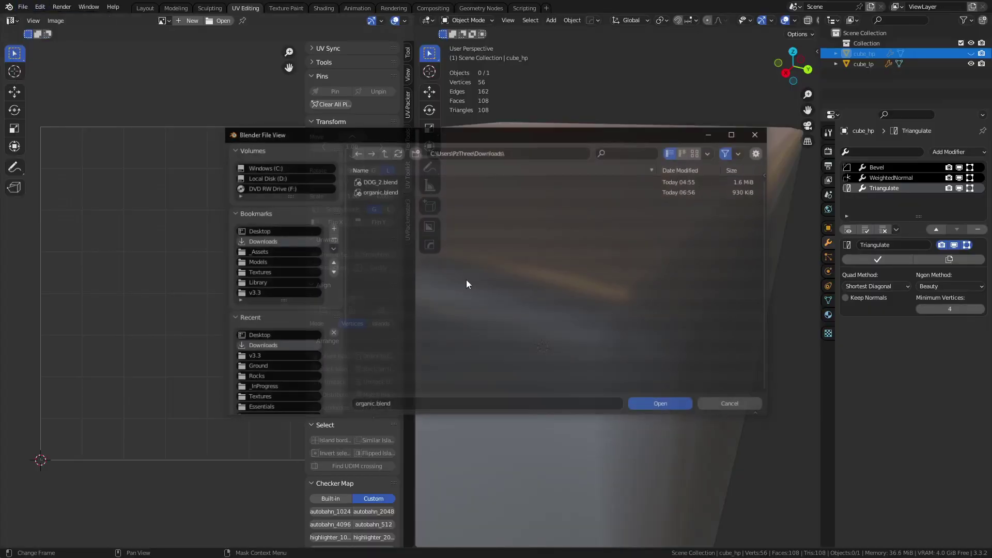
left_click(259, 231)
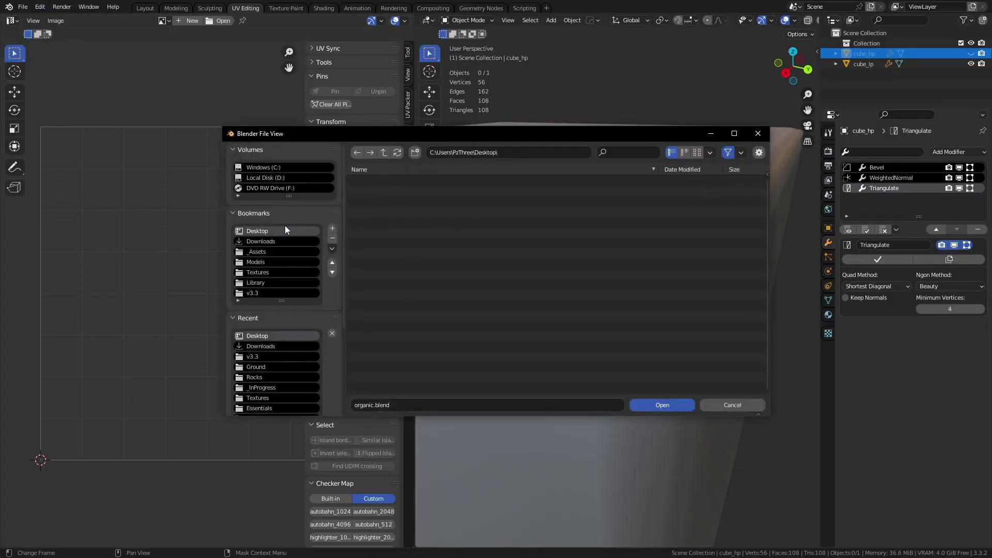
left_click(739, 405)
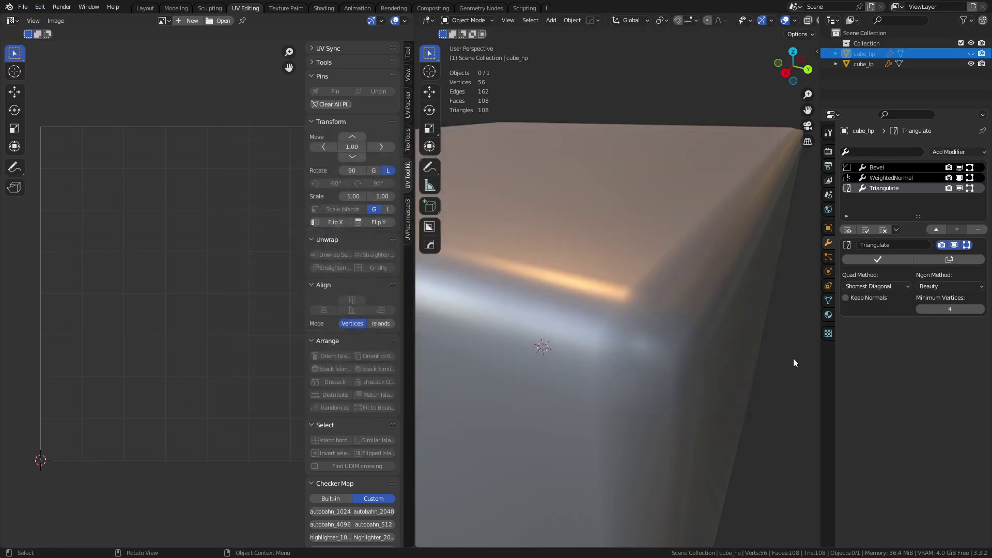
- In Blender, open organic.blend from the Downloads folder and view the rounded surface up close
left_click(23, 7)
key("ctrl+q")
left_click(521, 298)
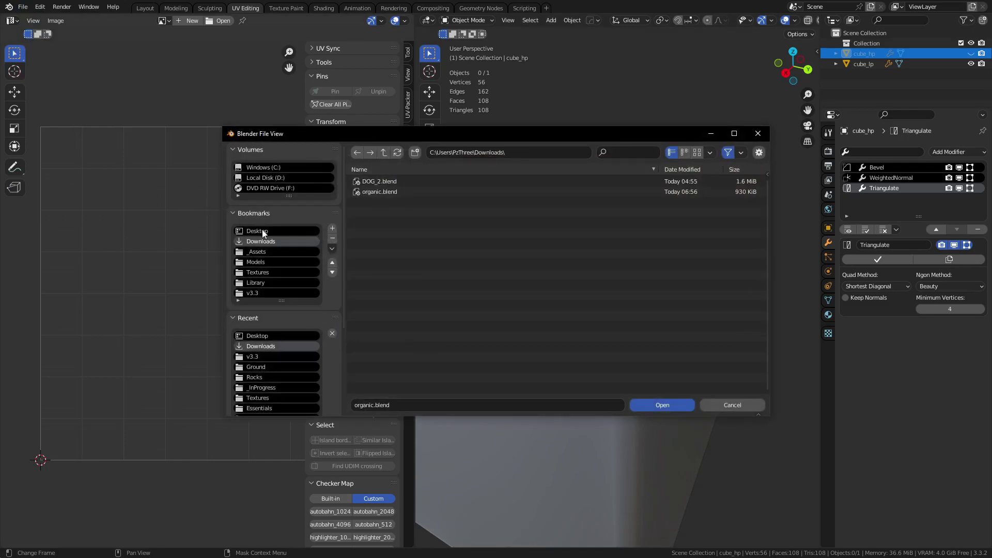
left_click(396, 192)
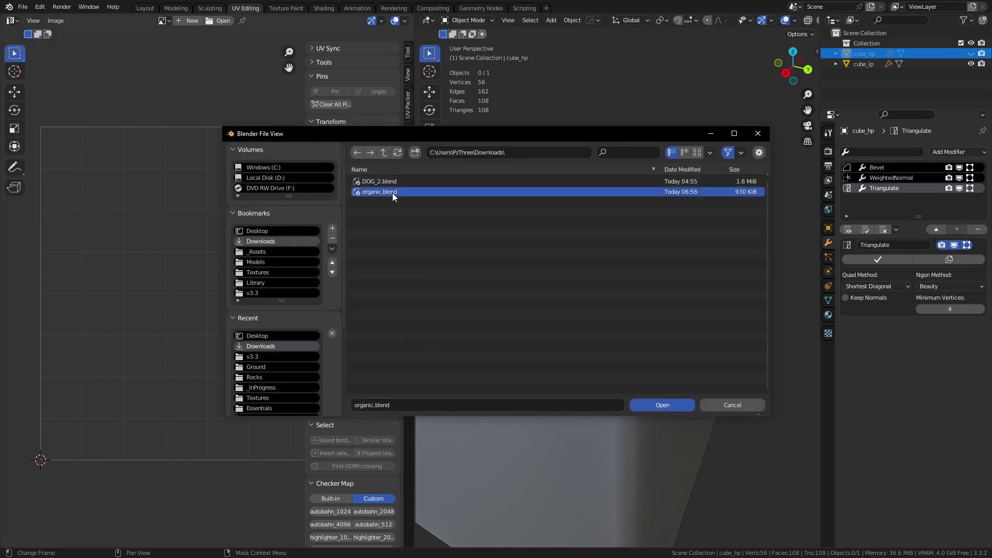
double_click(392, 193)
mouse_move(652, 267)
middle_mouse_down("alt")
mouse_move(606, 234)
mouse_move(681, 292)
mouse_move(583, 262)
mouse_move(674, 263)
mouse_move(638, 292)
mouse_move(662, 295)
mouse_move(651, 285)
mouse_move(666, 279)
middle_mouse_up("alt")
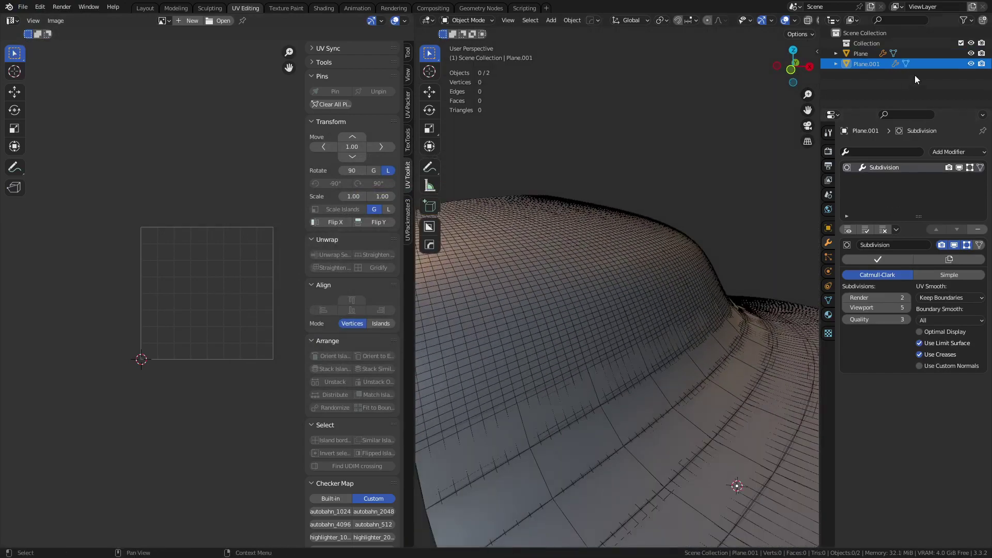
- Alternate the visibility of Plane and Plane.001 to compare their mesh density, leaving only Plane shown
left_click(971, 63)
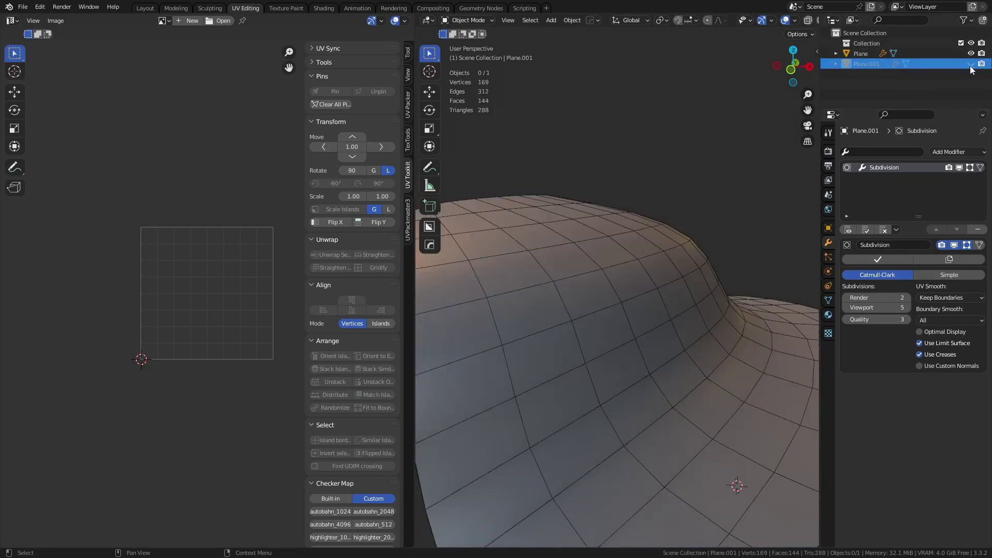
middle_click_drag(750, 237, 599, 262)
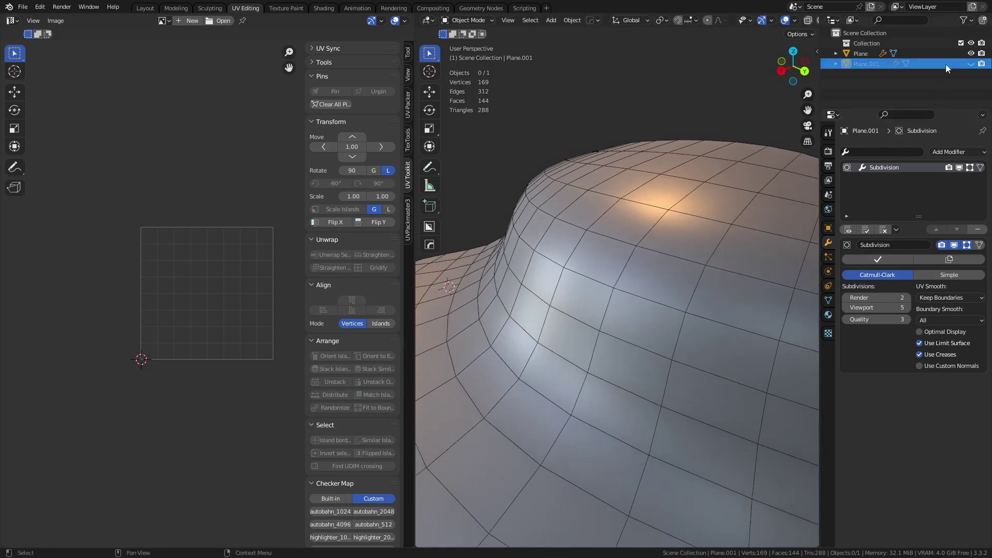
left_click(970, 53)
left_click(970, 63)
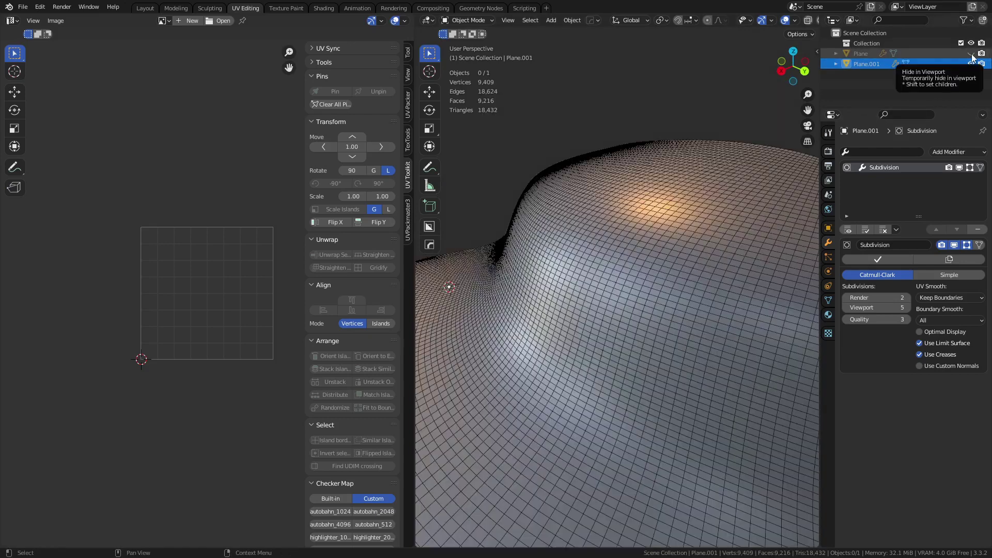
left_click(971, 53)
left_click(970, 63)
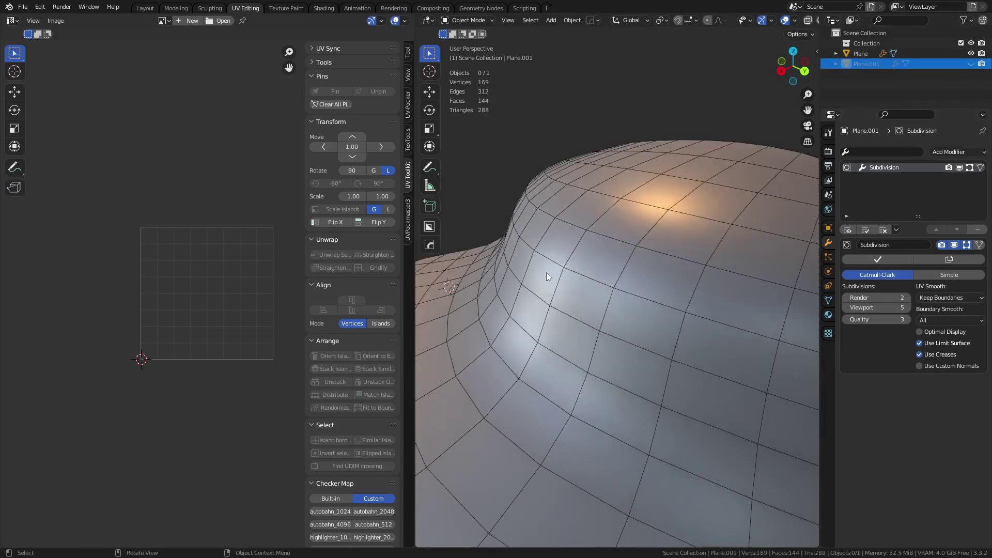
- Put Plane in Edit Mode and turn on the Subdivision modifier's on-cage display
left_click(546, 272)
key("Tab")
middle_click_drag(609, 298, 650, 305)
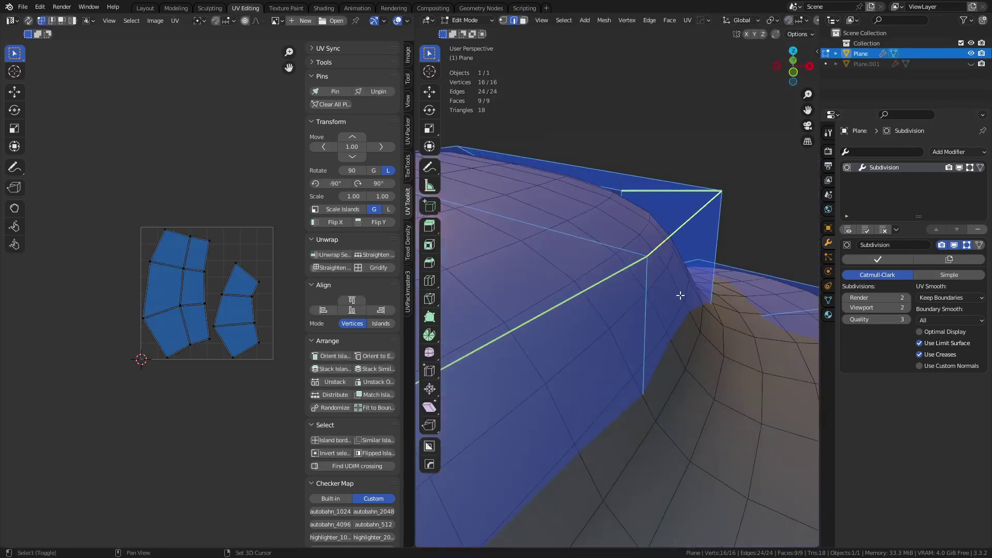
key("ctrl+Tab")
key("Escape")
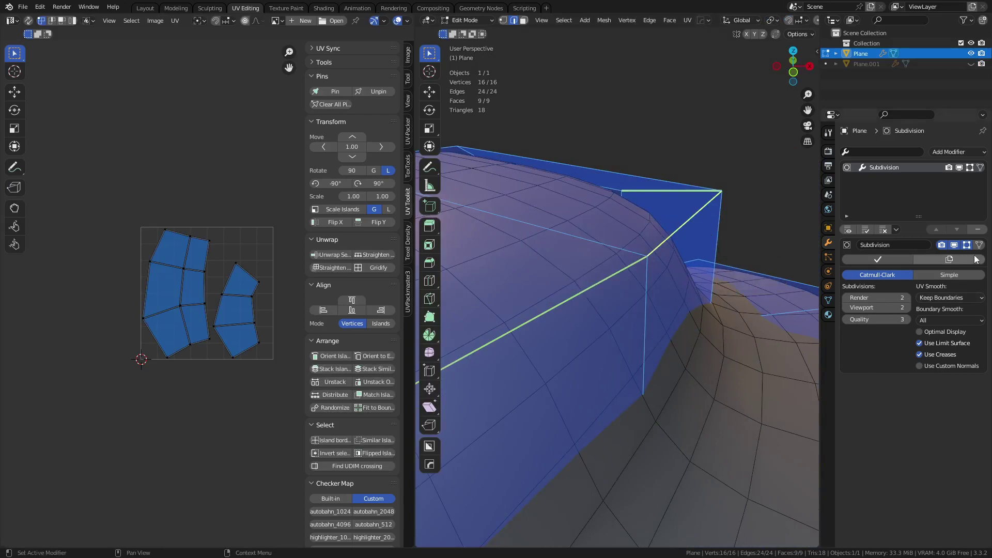
left_click(979, 244)
- Return Plane to Object Mode and examine the faceted silhouette along its rounded edge
middle_click_drag(537, 362, 582, 288)
scroll(600, 310, "up", 2)
key("ctrl+Tab")
left_click(532, 299)
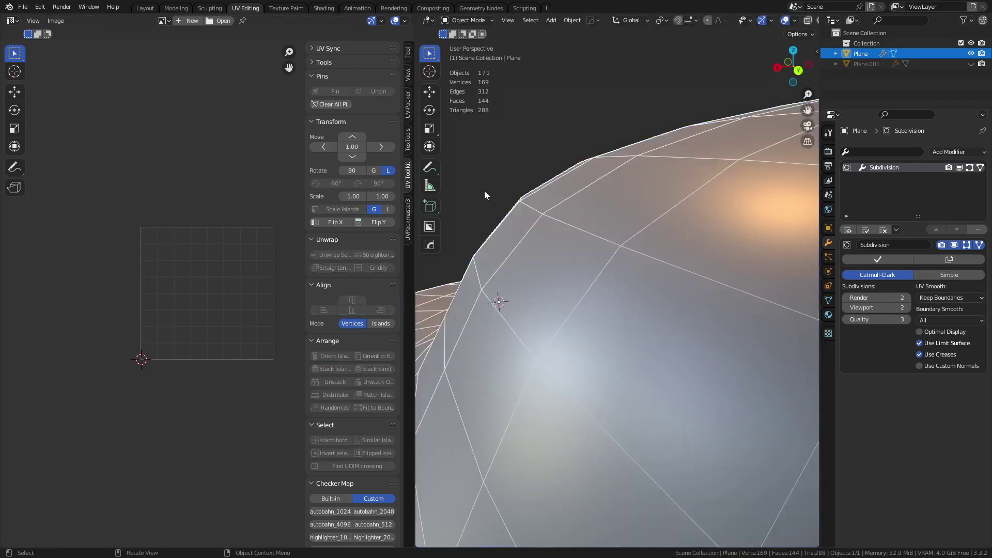
middle_click_drag(484, 191, 444, 248)
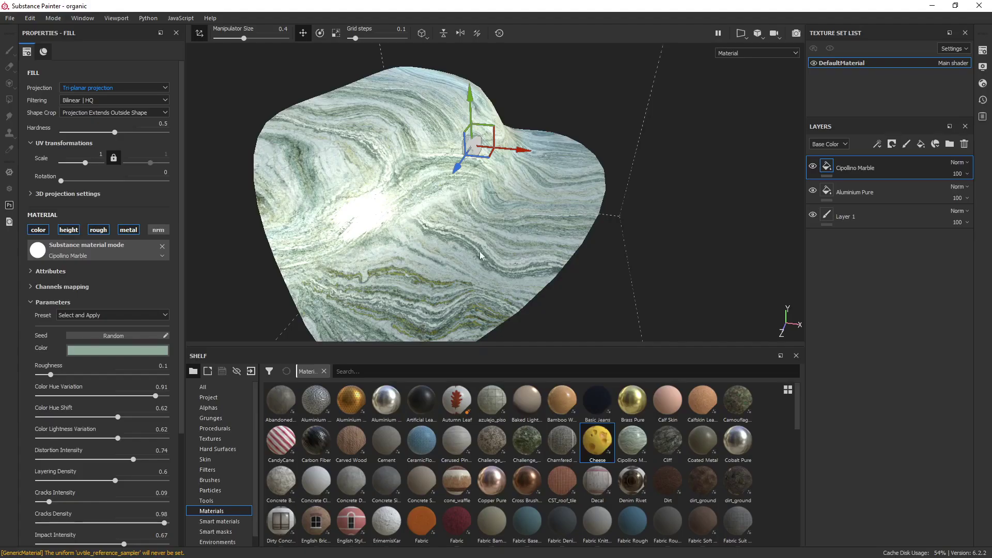
- Switch to Substance Painter and examine the Cipollino Marble on the organic shape from several angles
middle_click_drag(511, 176, 573, 203, "alt")
left_click_drag(573, 204, 481, 175, "alt")
scroll(481, 175, "up", 3)
middle_click_drag(481, 176, 488, 194, "alt")
left_click_drag(488, 194, 460, 150, "alt")
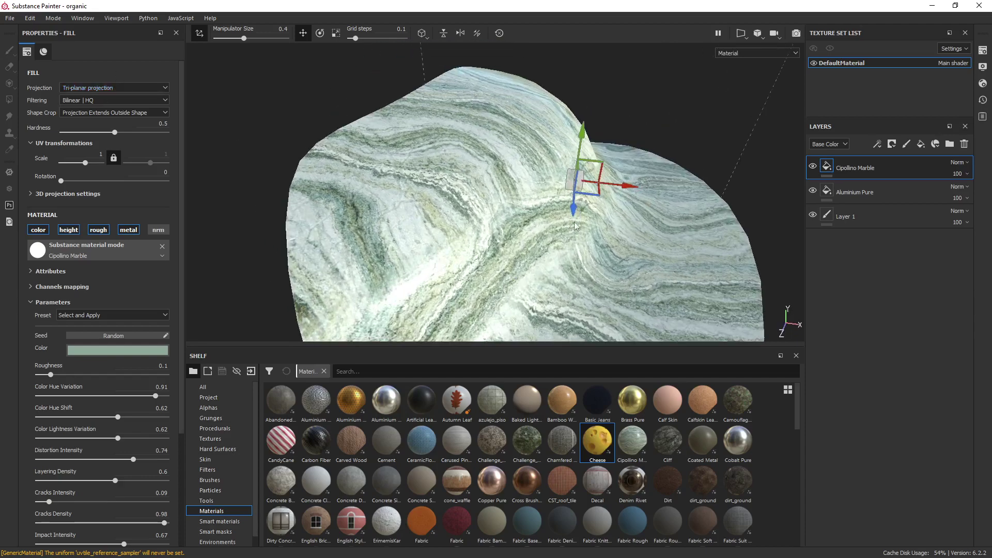
left_click_drag(574, 221, 547, 195, "alt")
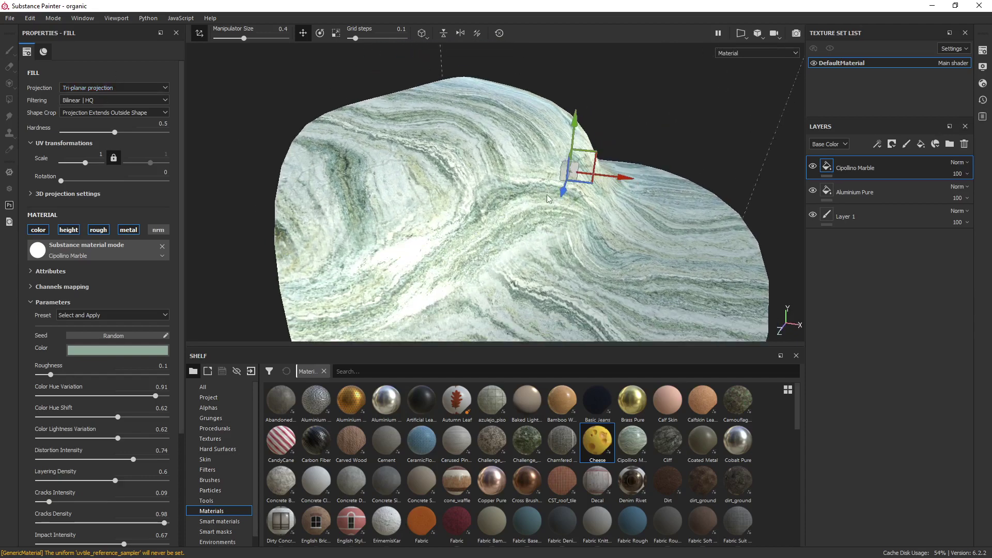
- Hide the Cipollino Marble layer and examine the Aluminium Pure reflections along the shape's rounded silhouette
left_click(812, 167)
left_click_drag(509, 172, 607, 198, "alt")
scroll(538, 159, "up", 3)
middle_click_drag(433, 241, 643, 197, "alt")
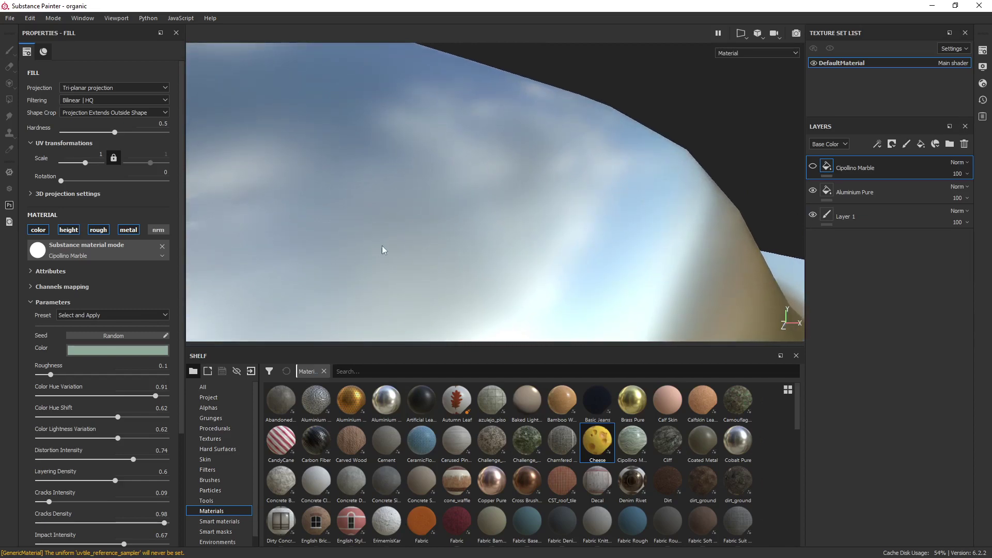
left_click_drag(575, 189, 563, 209, "alt")
right_click_drag(509, 241, 731, 186, "alt")
scroll(570, 223, "down", 8)
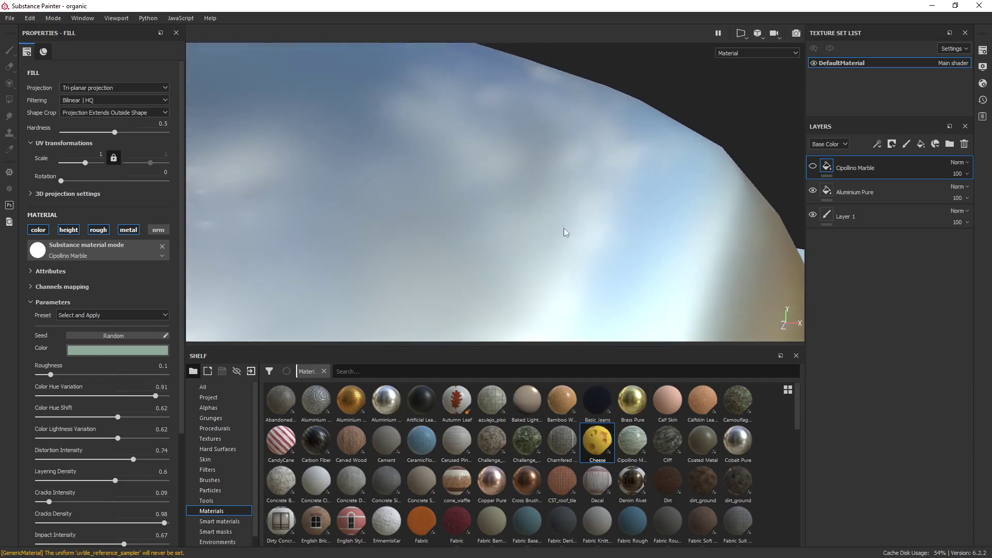
scroll(560, 229, "down", 3)
left_click_drag(559, 235, 791, 192, "alt")
- Show the Cipollino Marble layer again and examine the opposite side of the shape
left_click(812, 166)
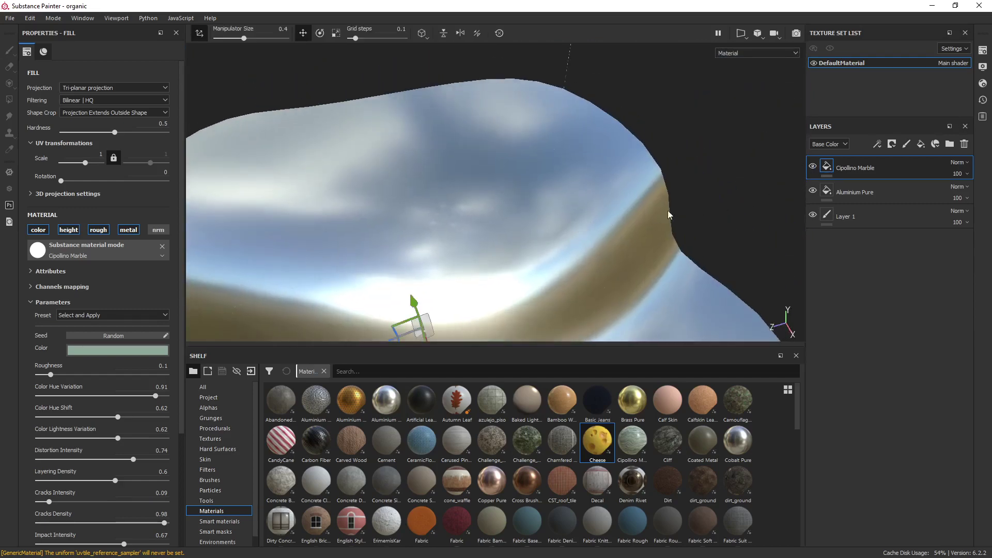
left_click_drag(653, 212, 459, 211, "alt")
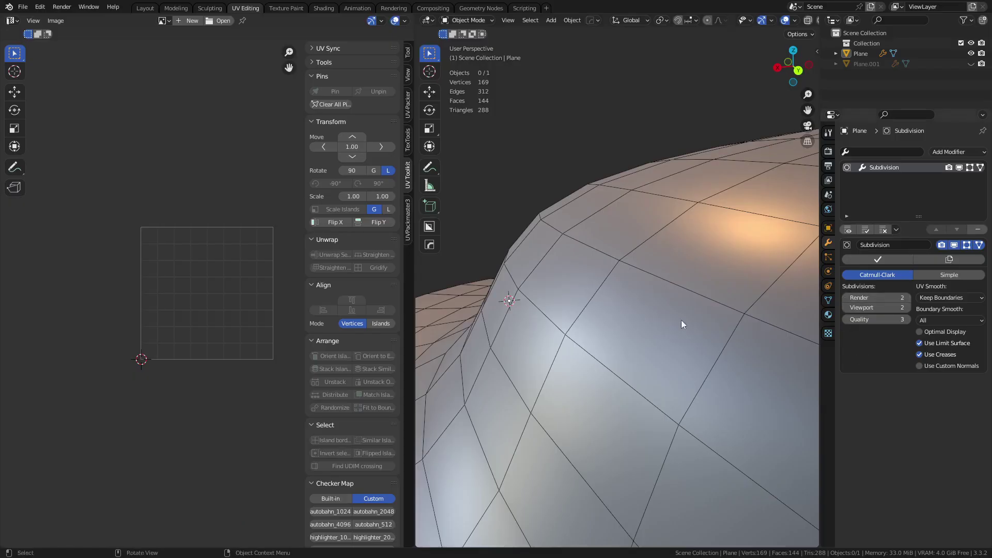
scroll(681, 320, "up", 5)
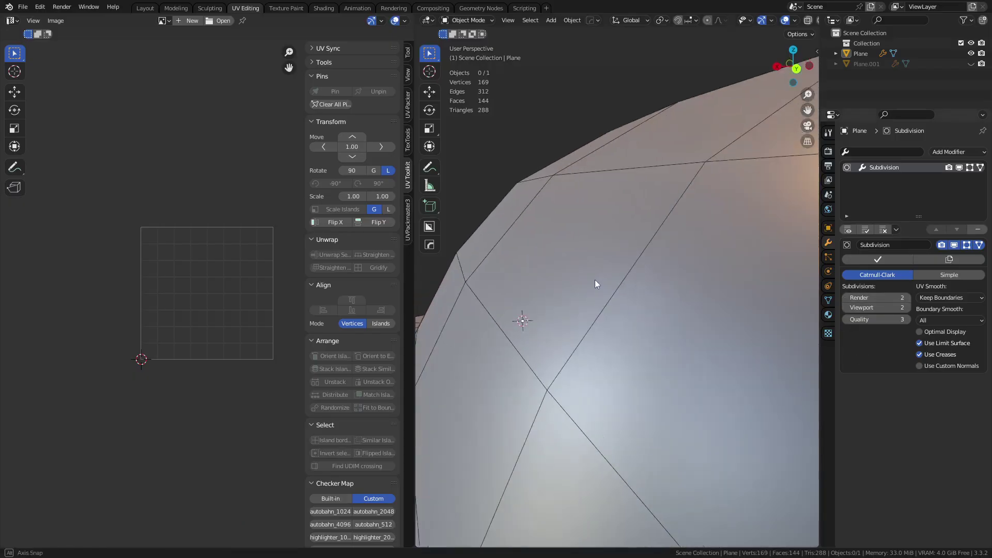
- In Blender, put Plane in Edit Mode, select the edge crossing its rounded silhouette and examine the curvature there
key("ctrl+Tab")
left_click(581, 240)
left_click(572, 189)
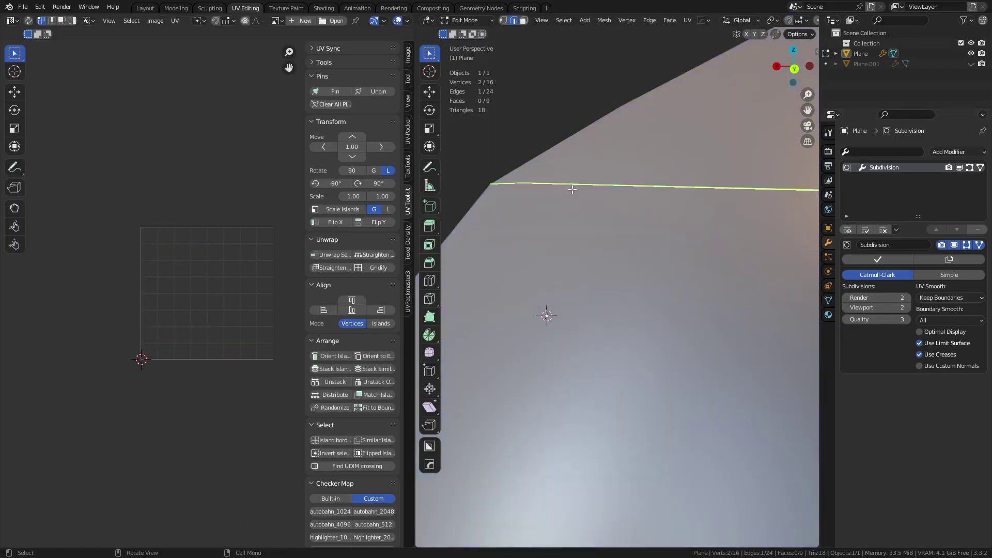
middle_click_drag(573, 190, 565, 207)
scroll(624, 264, "down", 4)
middle_click_drag(624, 264, 621, 248)
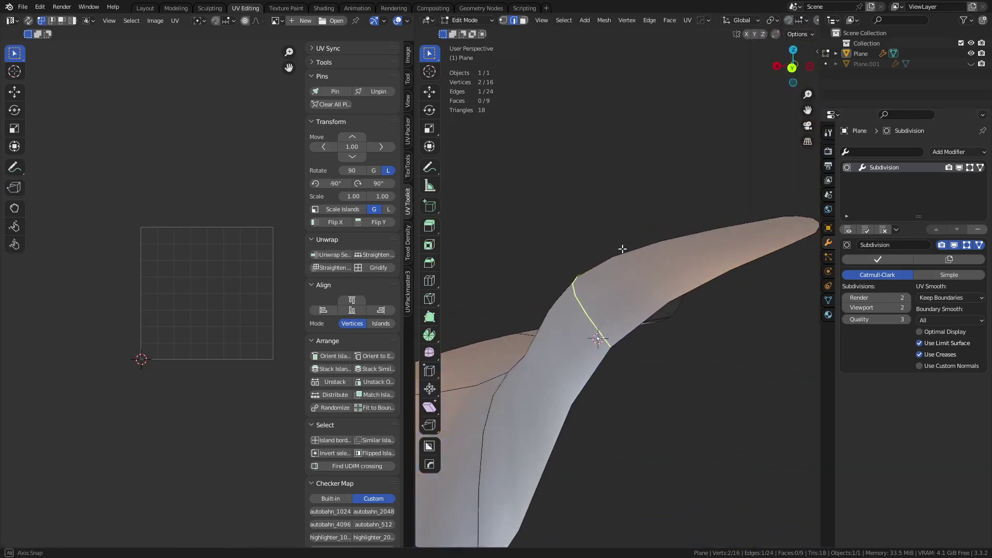
scroll(595, 293, "up", 1)
scroll(620, 275, "up", 4)
middle_click_drag(595, 293, 570, 271, "shift")
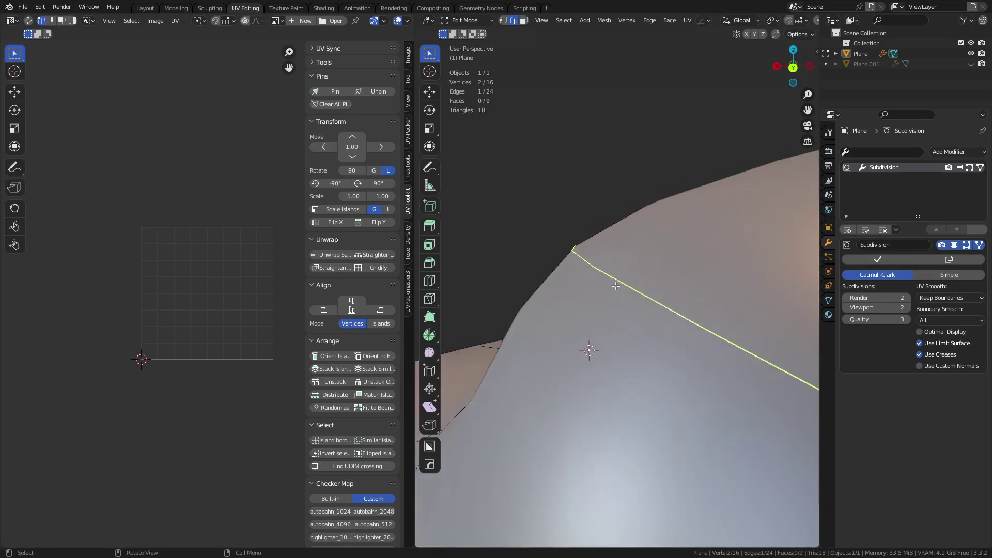
- Return Plane to Object Mode, examine its silhouette and toggle the visibility of Plane.001
key("ctrl+Tab")
left_click(555, 294)
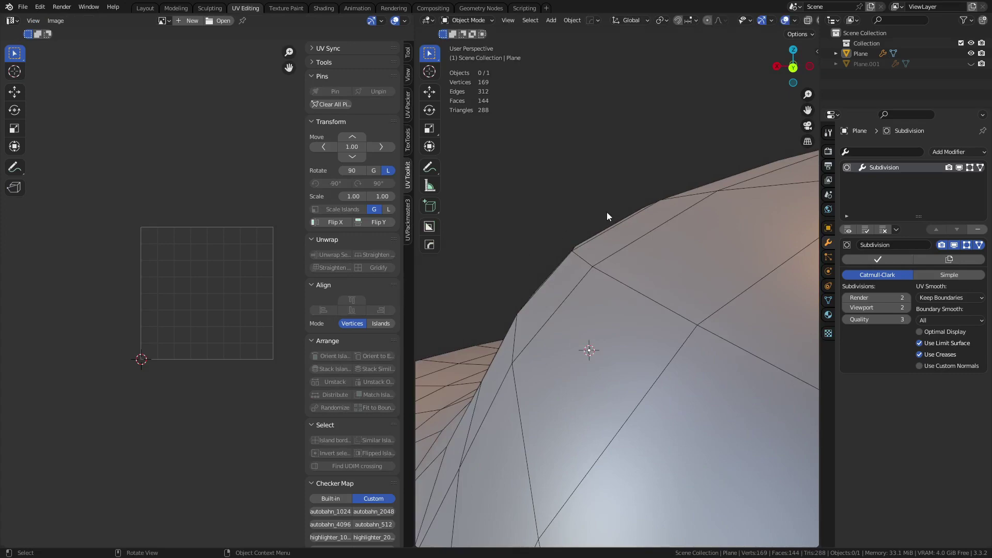
middle_click_drag(604, 254, 621, 294)
scroll(656, 279, "down", 5)
left_click(590, 287)
left_click(970, 64)
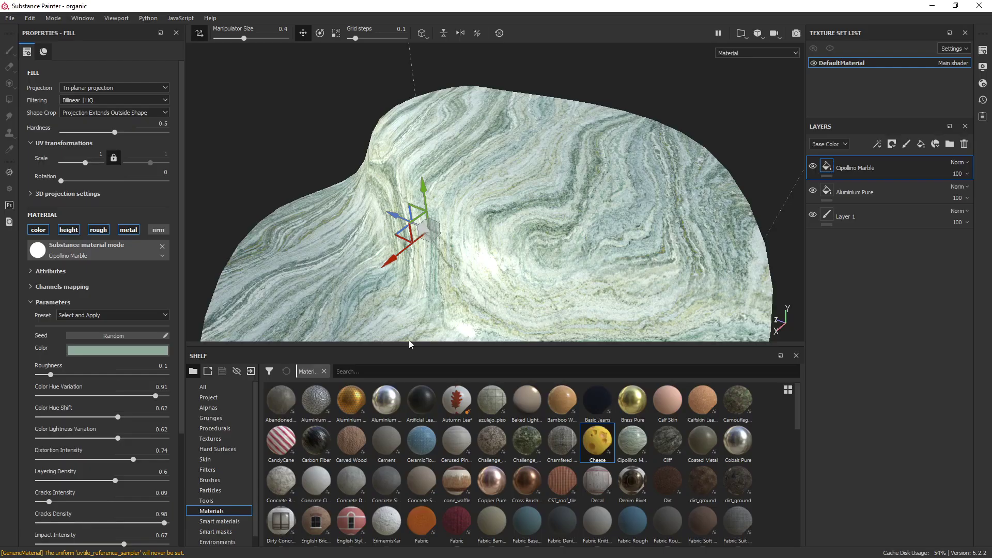
- Switch to Substance Painter and examine the marble-covered shape's silhouette up close
mouse_move(484, 196)
left_mouse_down("alt")
mouse_move(490, 238)
mouse_move(490, 161)
mouse_move(507, 277)
mouse_move(451, 248)
mouse_move(486, 230)
mouse_move(463, 215)
mouse_move(464, 186)
mouse_move(488, 187)
left_mouse_up("alt")
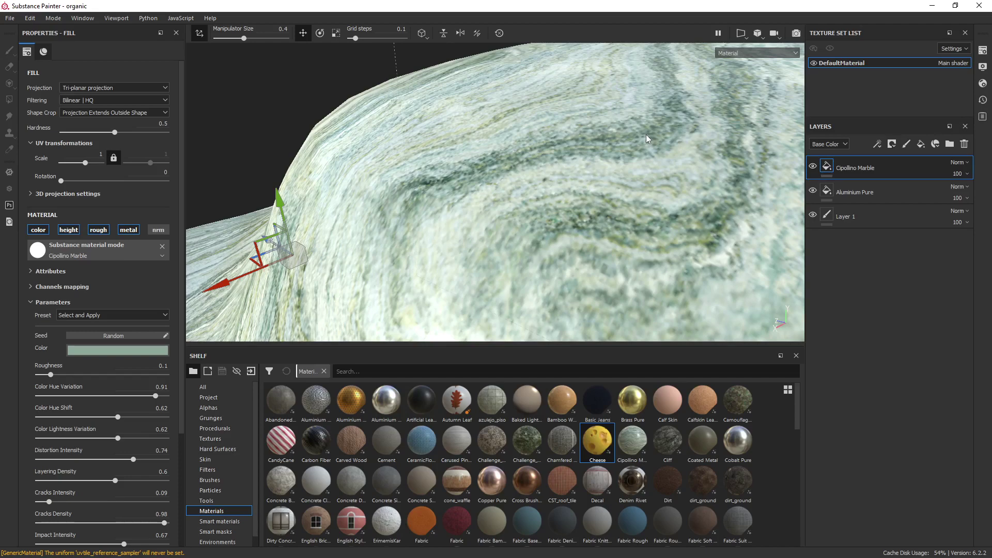
left_click_drag(646, 134, 572, 218, "alt")
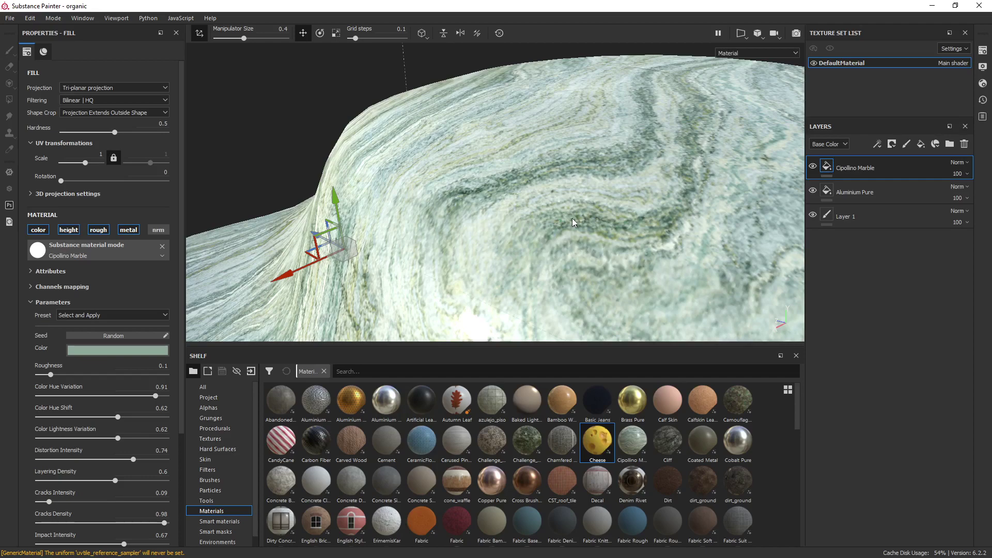
- Examine the marble-covered shape's rounded silhouette from farther away and from another angle
scroll(572, 222, "down", 5)
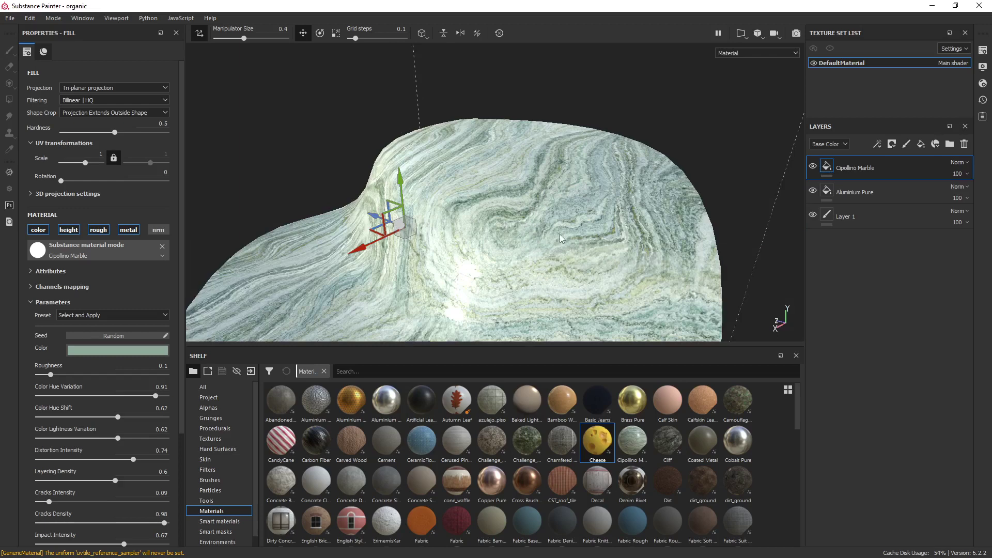
mouse_move(417, 215)
left_mouse_down("alt")
mouse_move(522, 215)
mouse_move(474, 231)
mouse_move(535, 226)
mouse_move(523, 224)
left_mouse_up("alt")
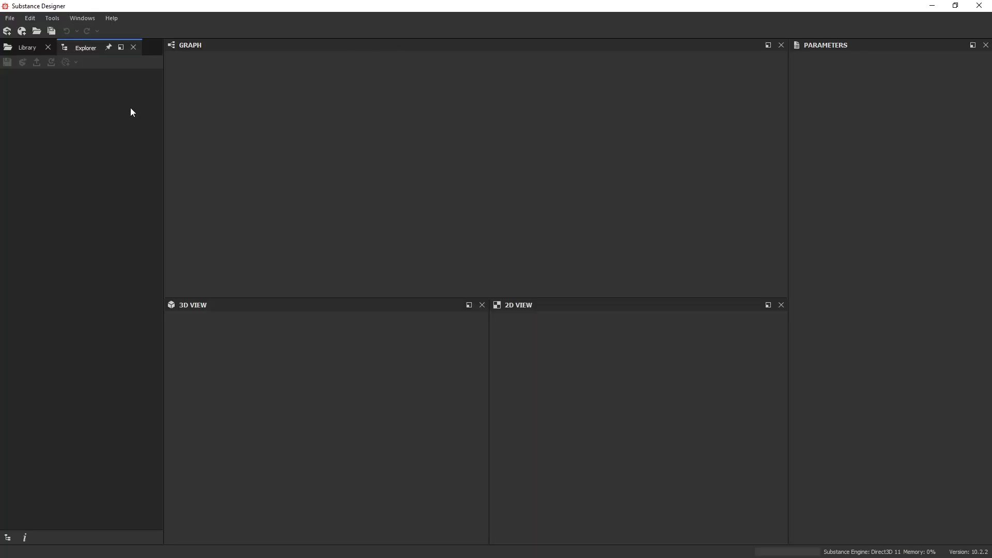
- In Substance Designer, create a new package and link the 3D mesh lp from the Desktop to it
right_click(129, 110)
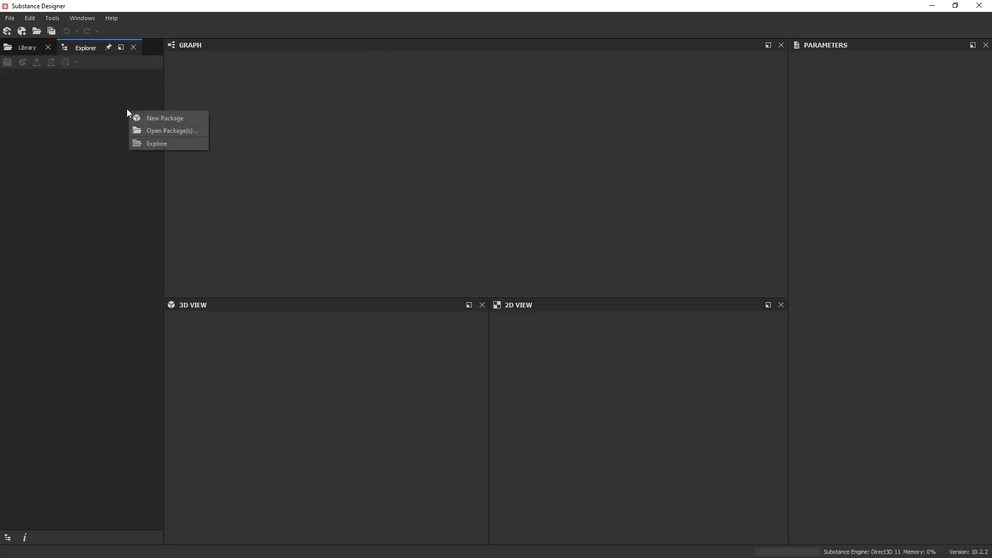
left_click(170, 119)
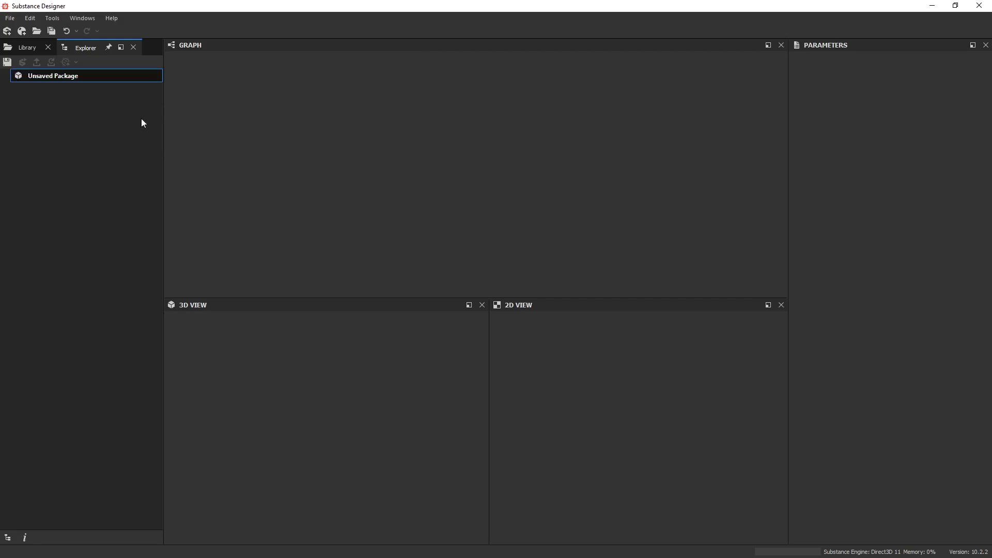
right_click(96, 75)
mouse_move(159, 105)
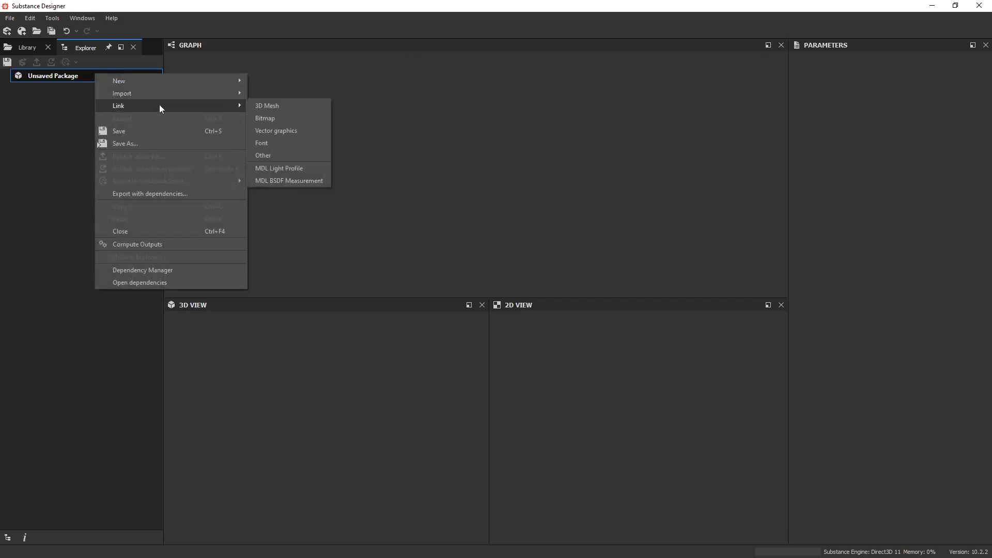
left_click(296, 109)
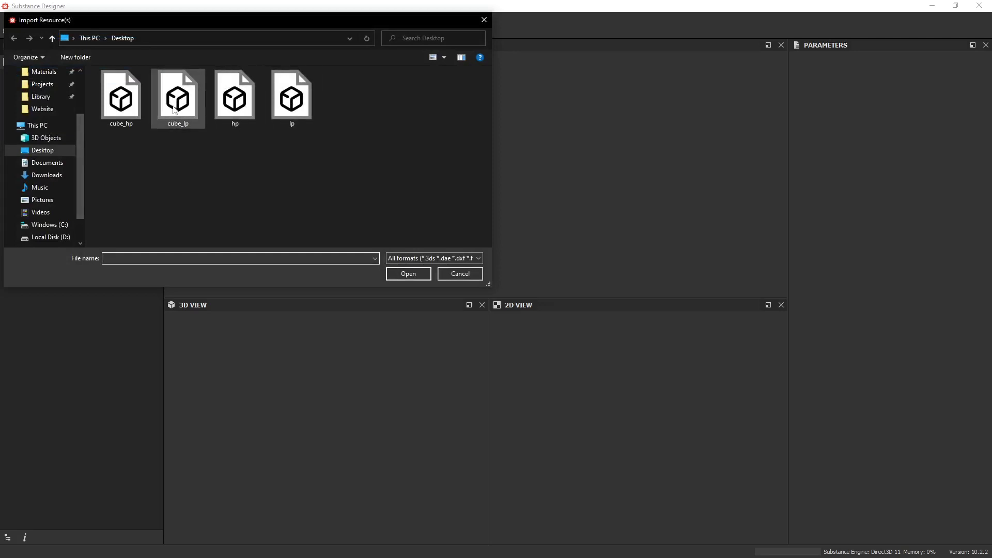
double_click(292, 101)
- Open the model information baking settings for the lp mesh, enable skew correction to inspect its skew map options, and close the dialog
right_click(96, 105)
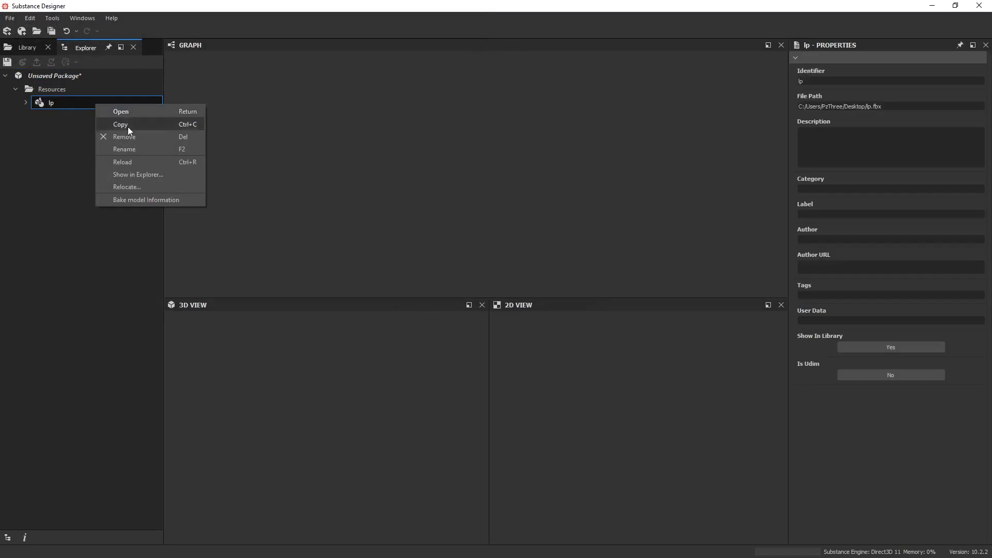
left_click(146, 200)
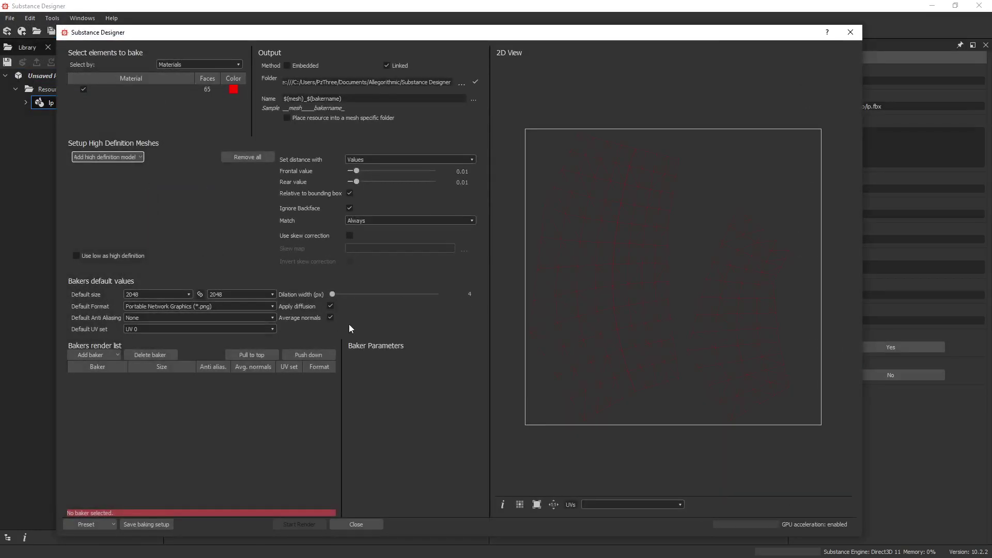
left_click(350, 235)
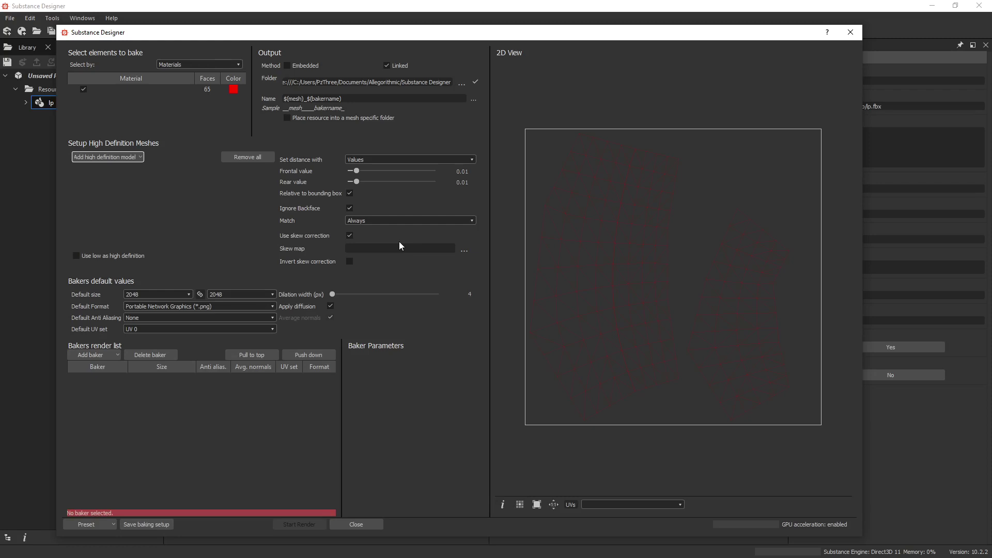
left_click(850, 33)
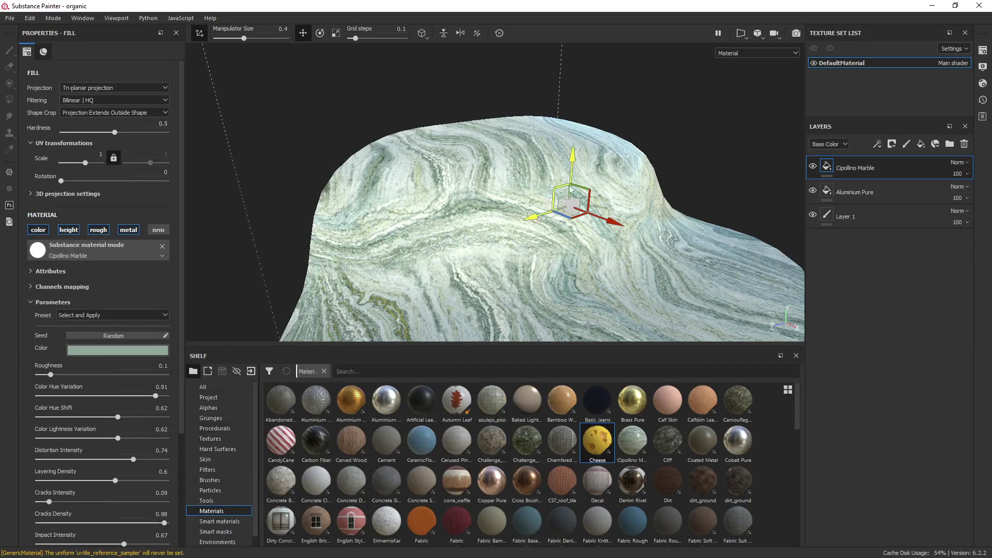
- Switch to Substance Painter and examine the marble-covered shape's surface and silhouette from several sides and distances
left_click_drag(591, 191, 622, 205, "alt")
scroll(585, 219, "down", 2)
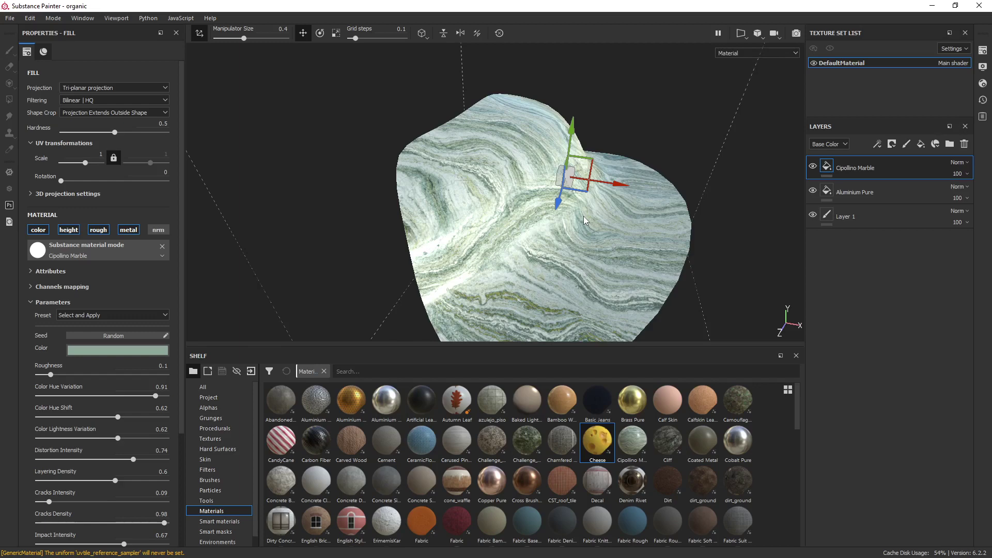
left_click_drag(646, 217, 531, 221, "alt")
scroll(538, 217, "up", 5)
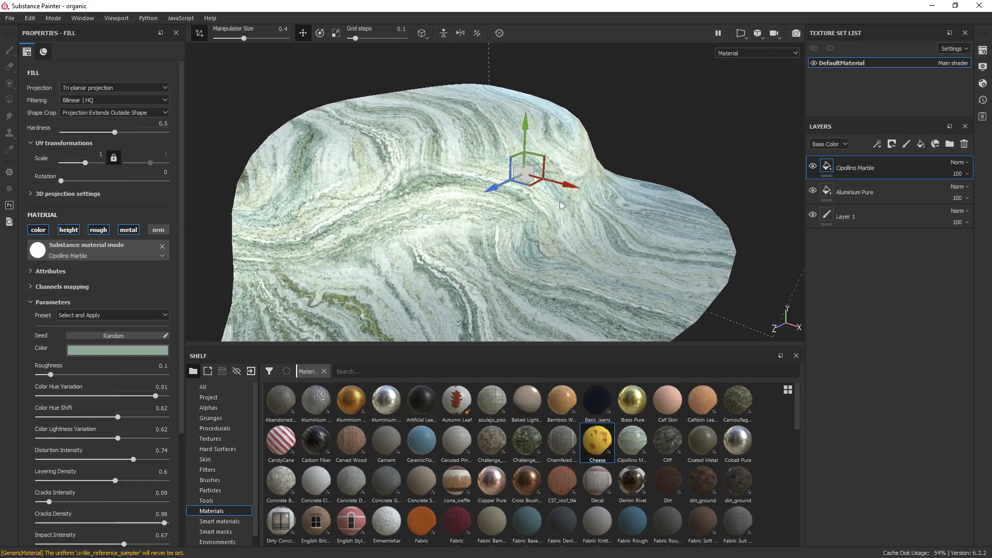